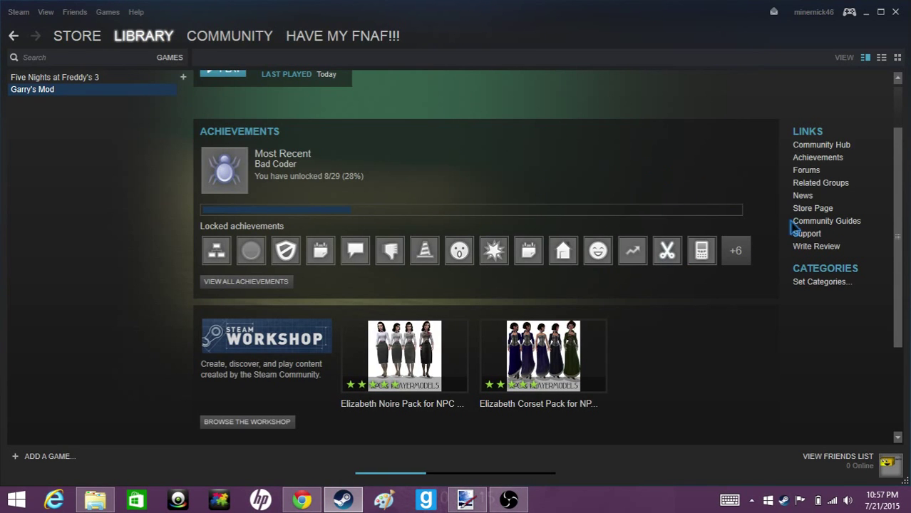
Open the Garry's Mod Workshop from the game's library page.
drag(902, 213, 904, 275)
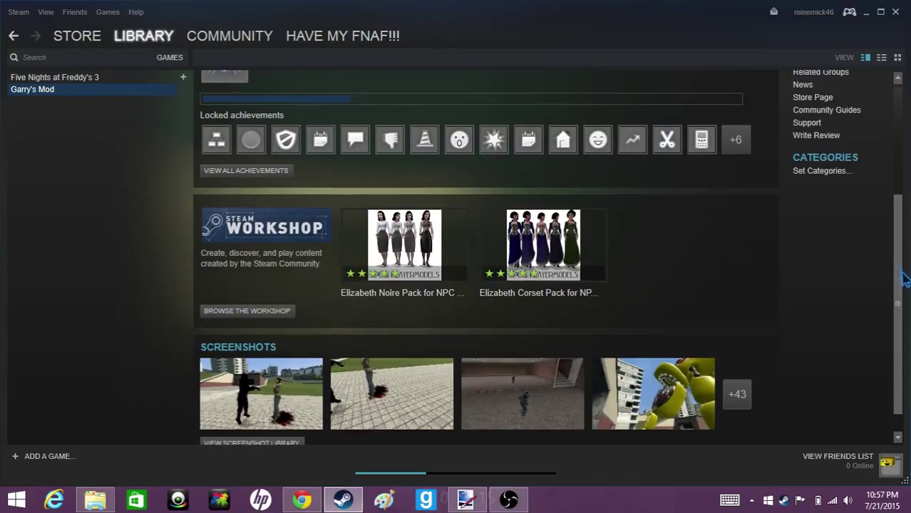
click(264, 313)
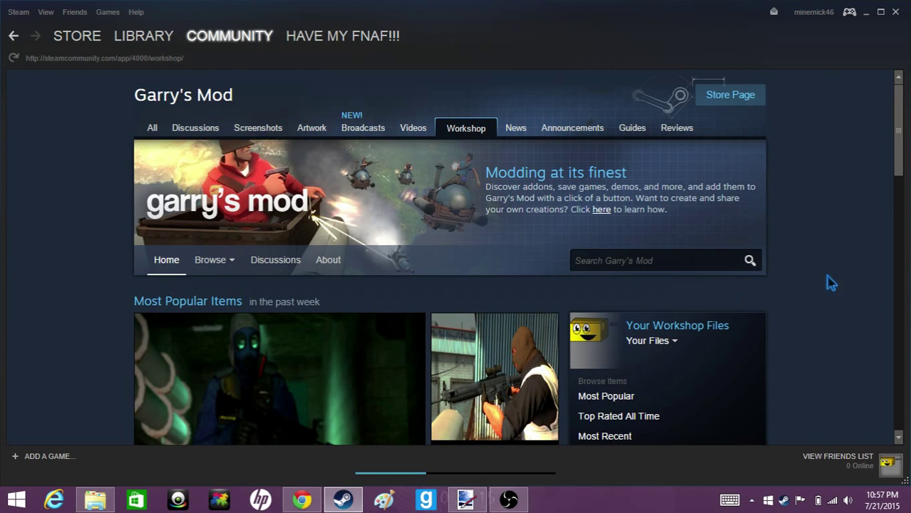
click(141, 38)
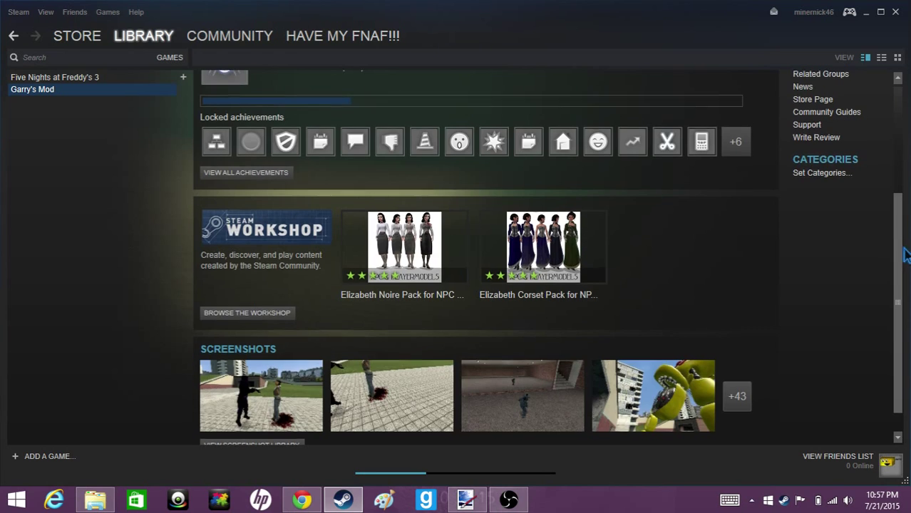
scroll(904, 255, up, 3)
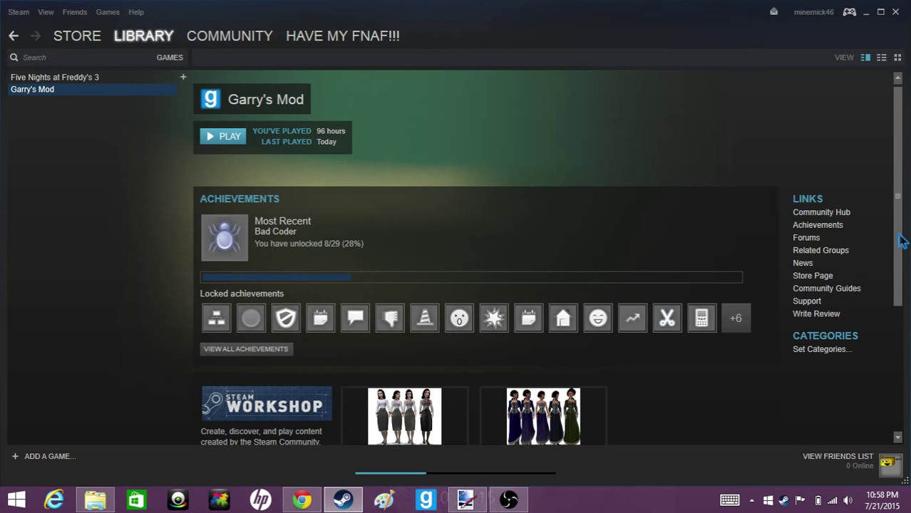
scroll(902, 241, down, 3)
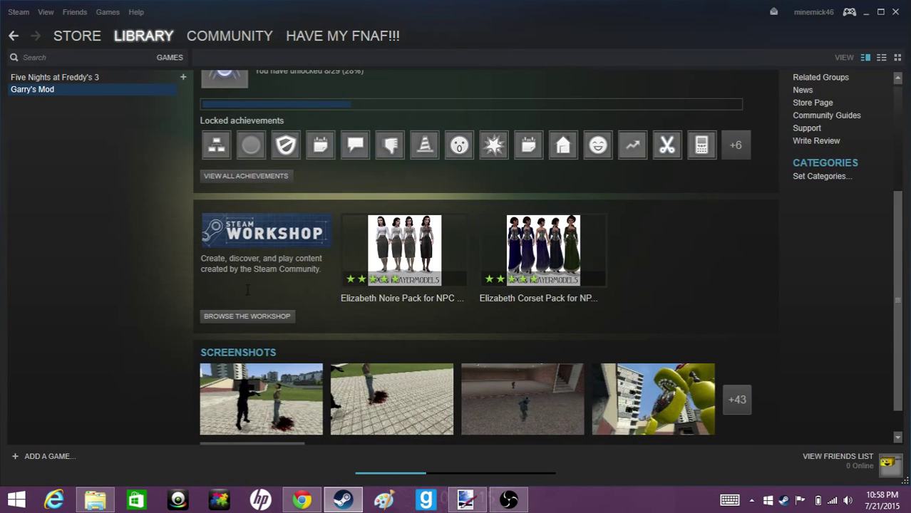
click(272, 319)
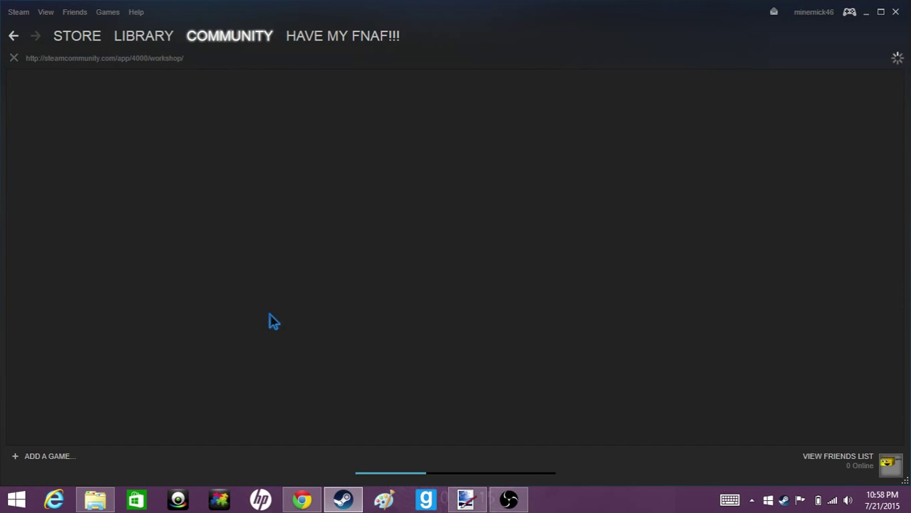
Go to the general Steam Workshop home and show the second page of all workshops.
mouse_move(214, 43)
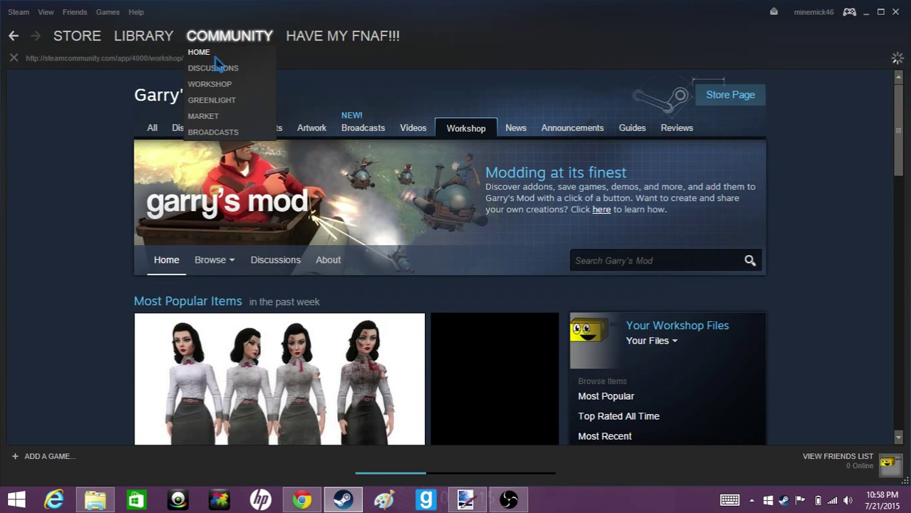
click(211, 84)
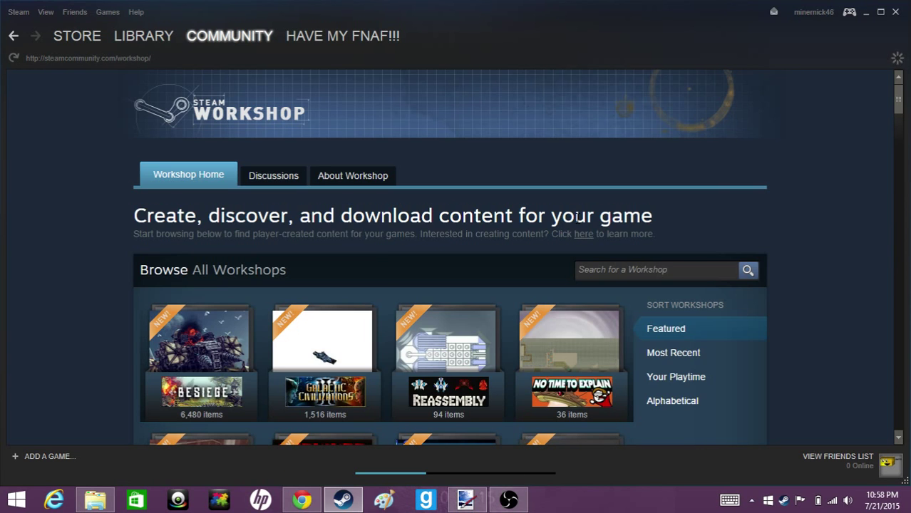
mouse_move(901, 98)
mouse_down()
mouse_move(899, 132)
mouse_move(897, 113)
mouse_up()
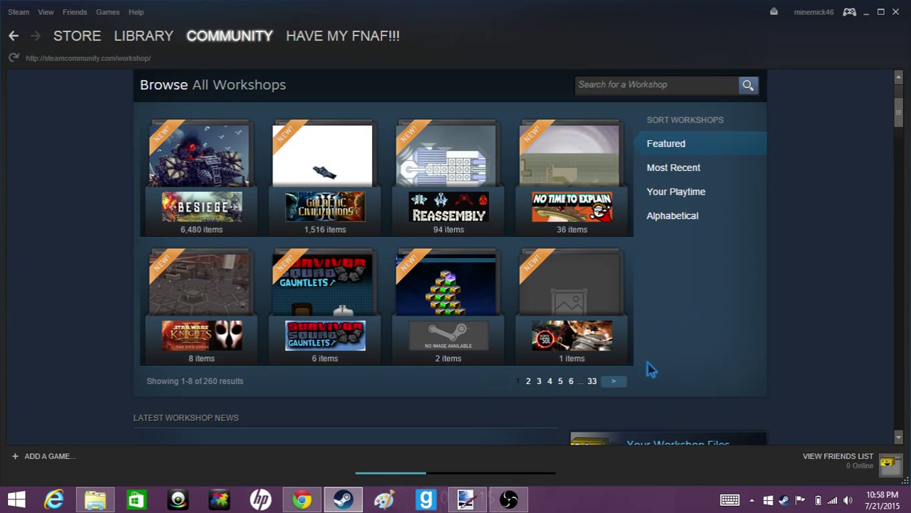
click(612, 384)
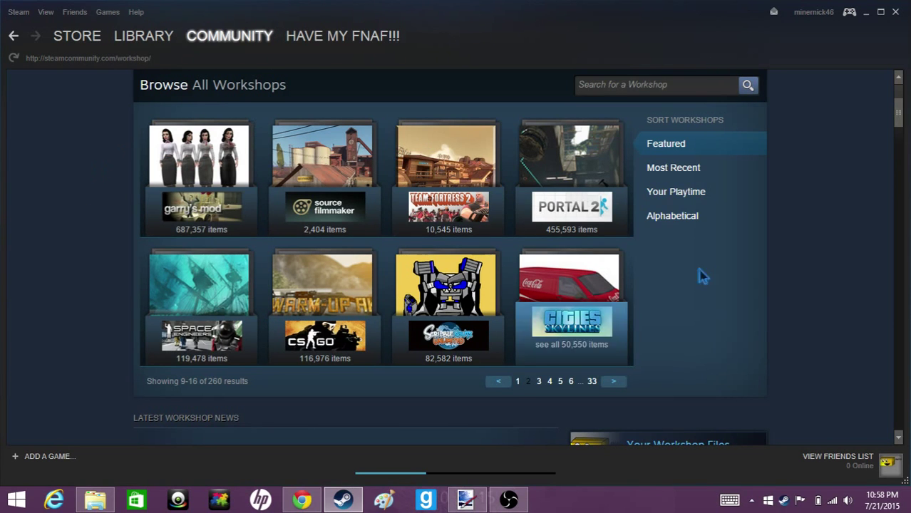
Search all workshops for "garry's" and open the Garry's Mod workshop.
scroll(903, 143, up, 2)
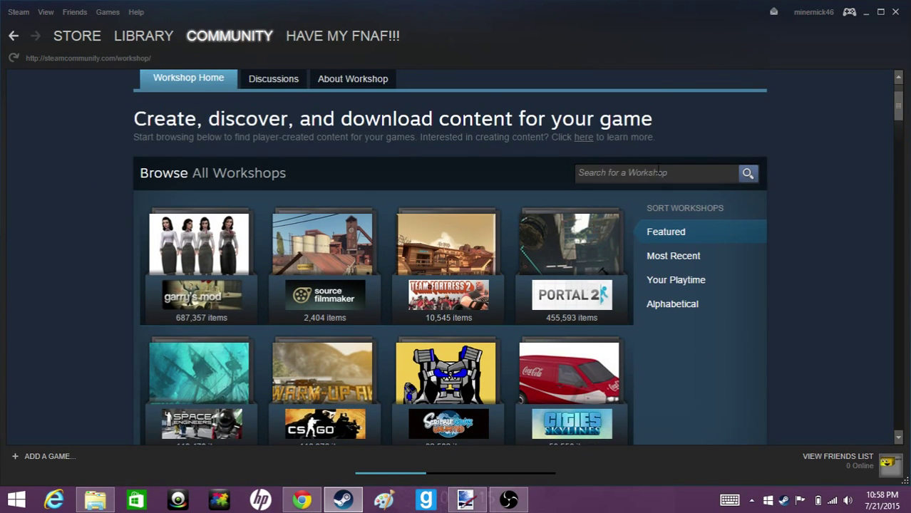
click(658, 171)
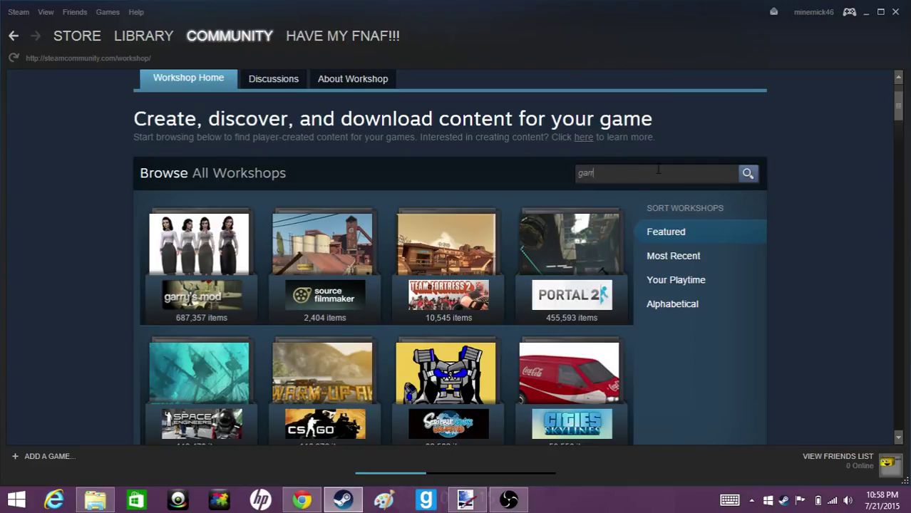
text(garry's)
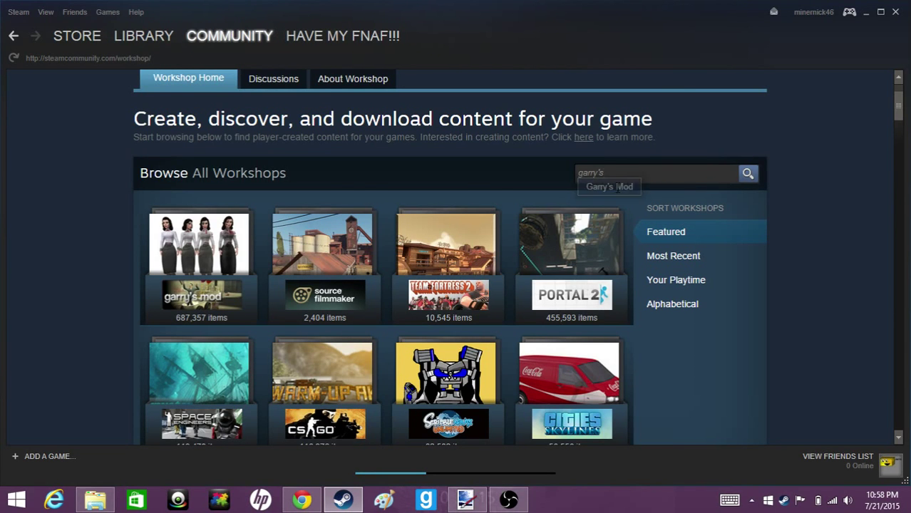
click(610, 187)
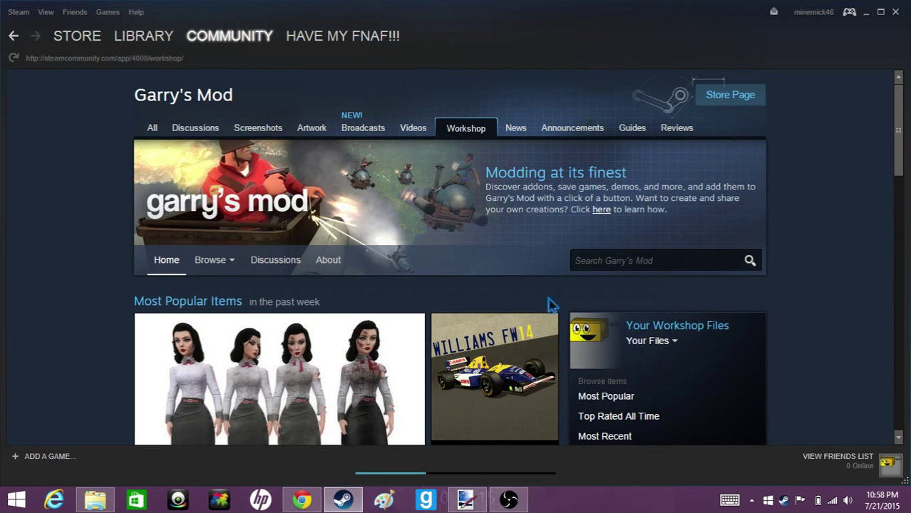
Look through the item types offered for browsing Garry's Mod workshop content by tag.
click(619, 261)
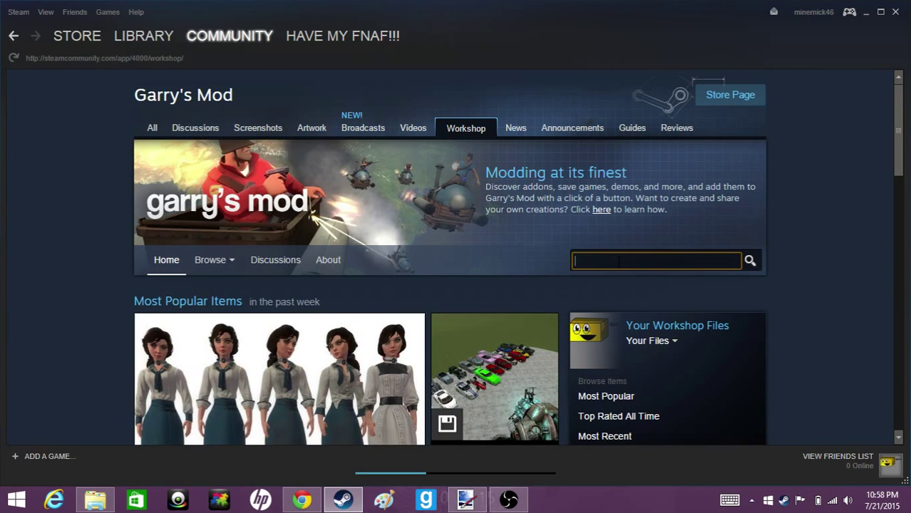
drag(904, 121, 900, 142)
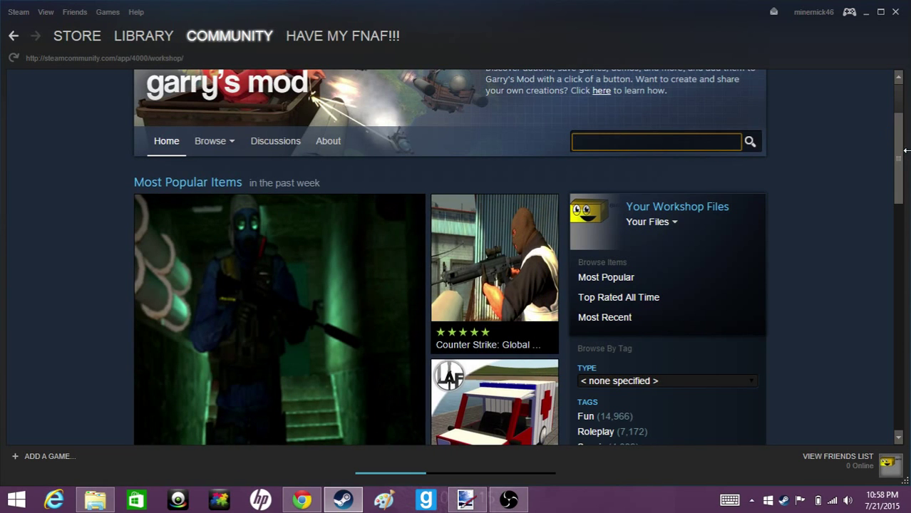
drag(900, 152, 903, 190)
click(745, 240)
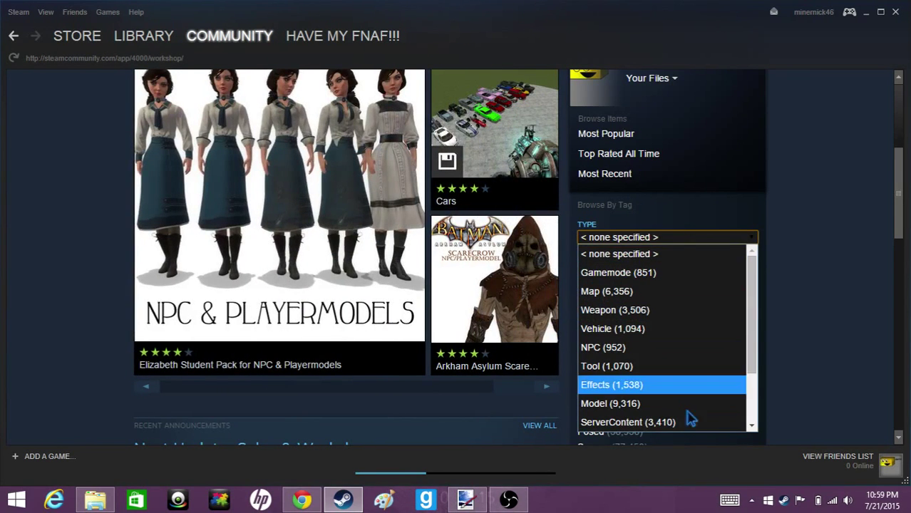
scroll(753, 307, down, 2)
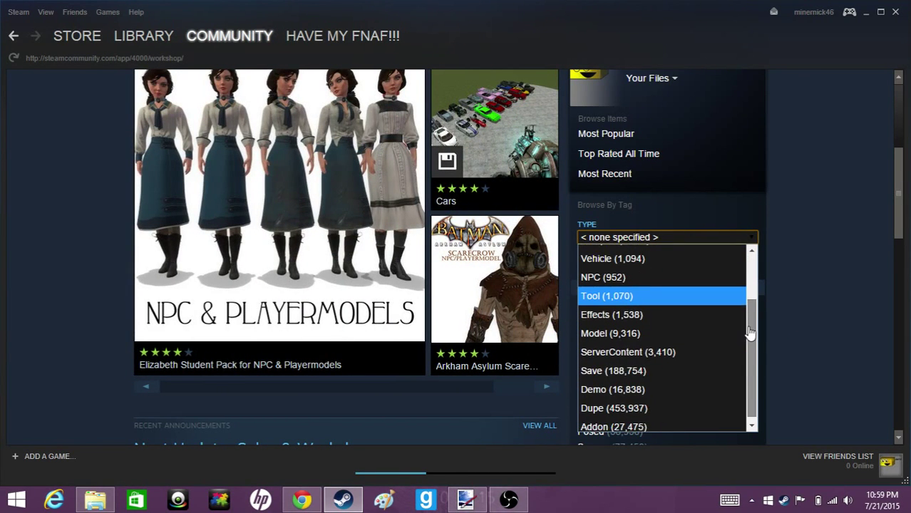
drag(753, 378, 744, 269)
click(733, 237)
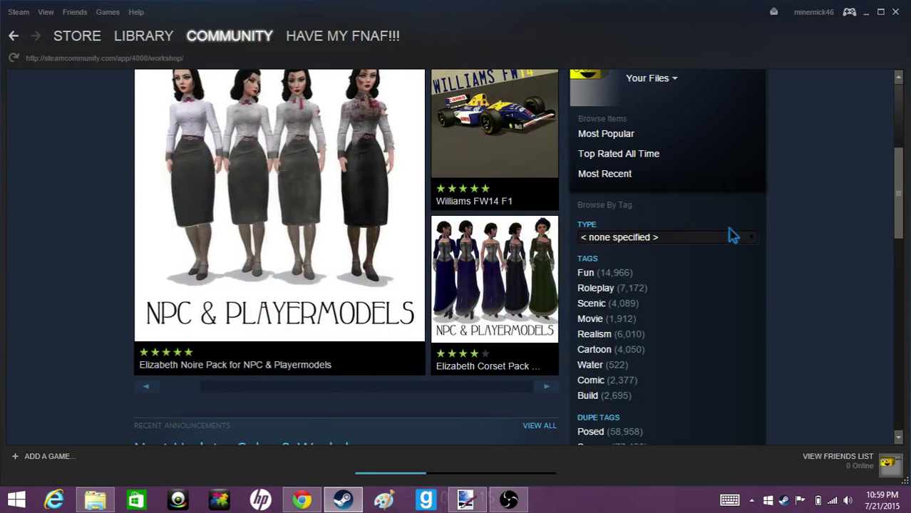
click(735, 240)
click(823, 232)
Filter the Garry's Mod workshop items to the Addon type.
click(746, 239)
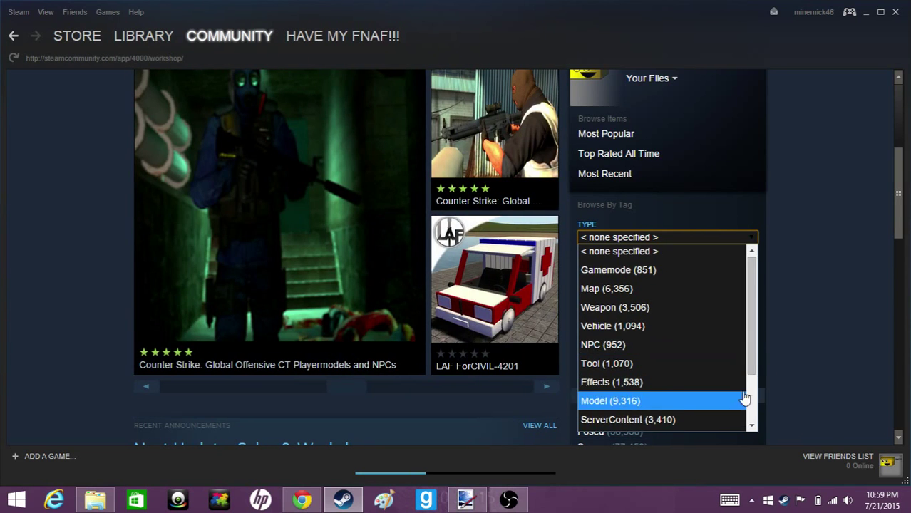
drag(748, 378, 754, 427)
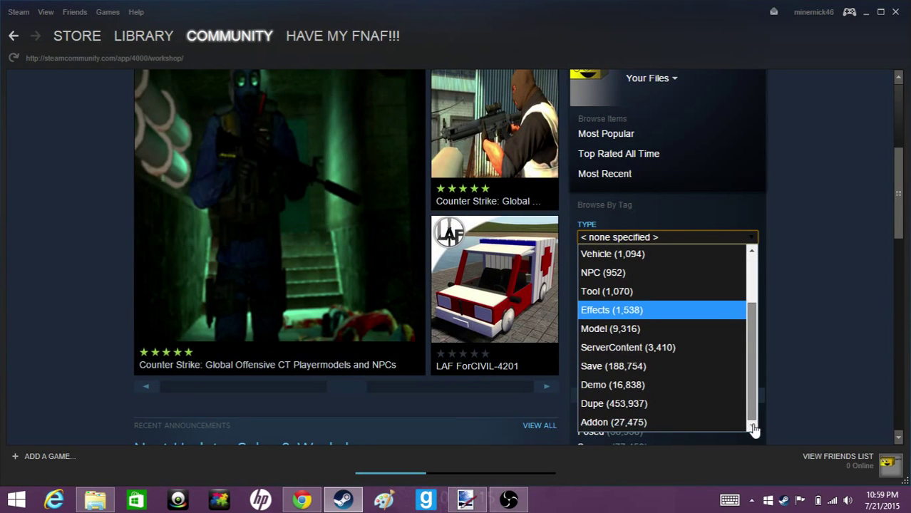
click(616, 423)
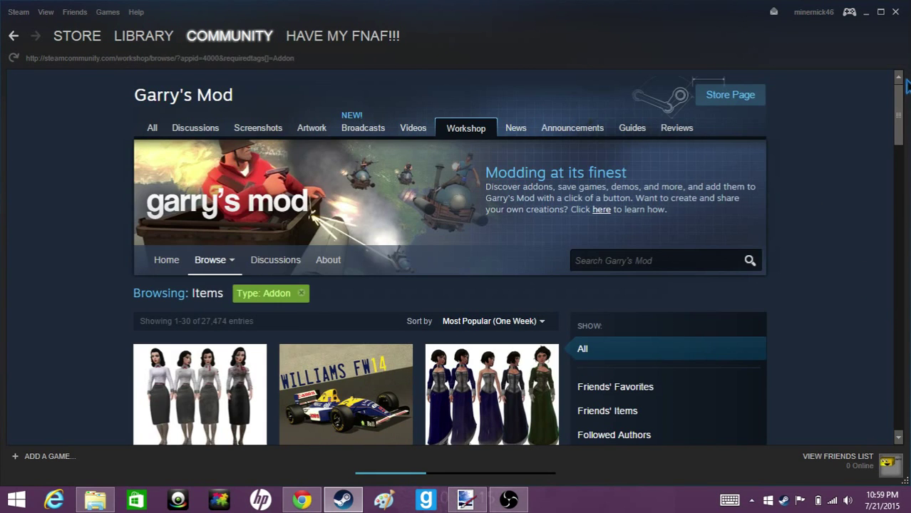
Browse the addon list and view the Octodad Playermodel & NPC [BETA] item page.
drag(899, 115, 889, 253)
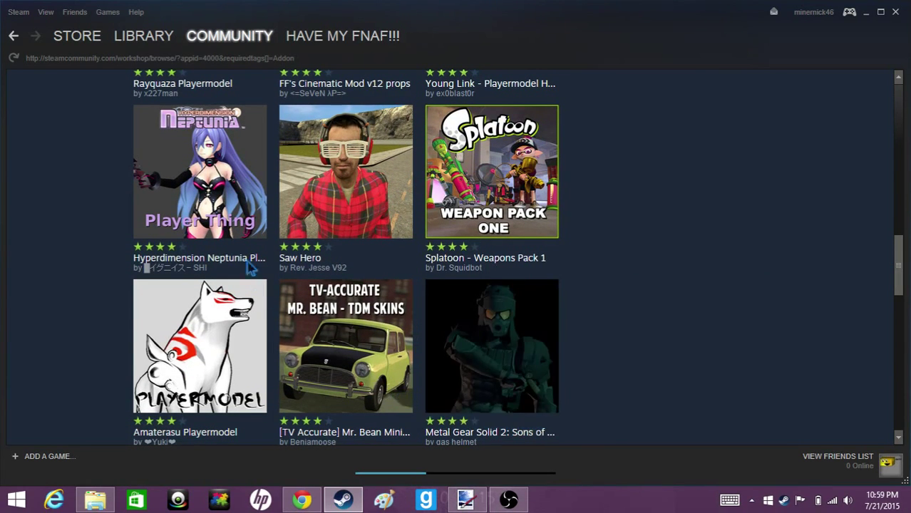
mouse_move(223, 224)
drag(907, 284, 904, 412)
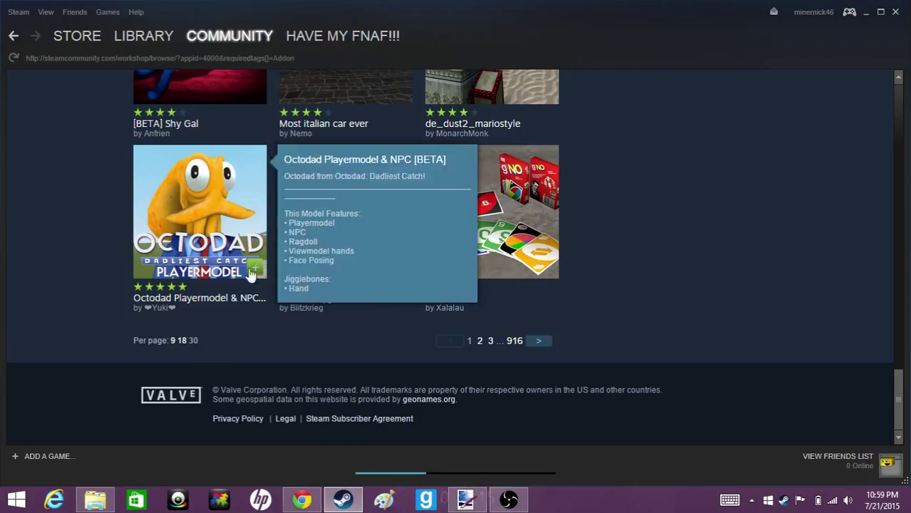
mouse_move(253, 271)
click(171, 174)
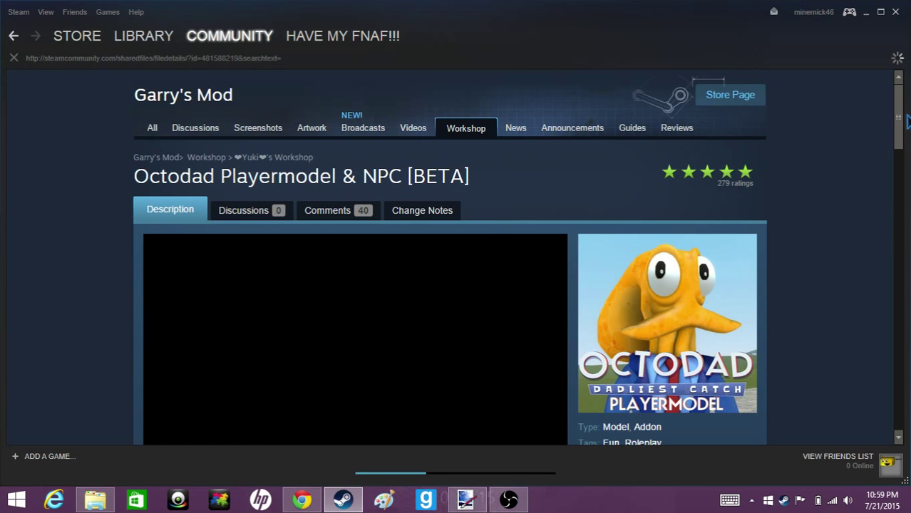
drag(900, 120, 882, 183)
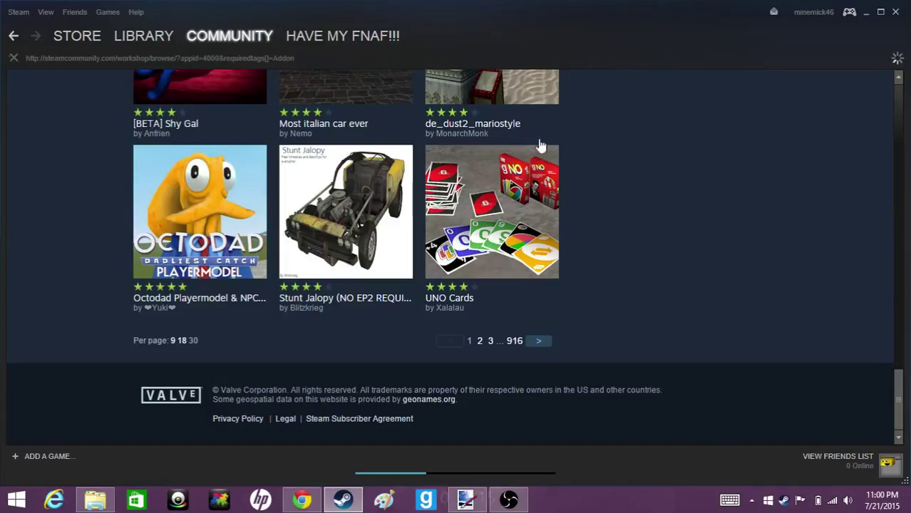
Return to the addon list and change the item type filter to Map.
click(13, 36)
drag(900, 378, 900, 142)
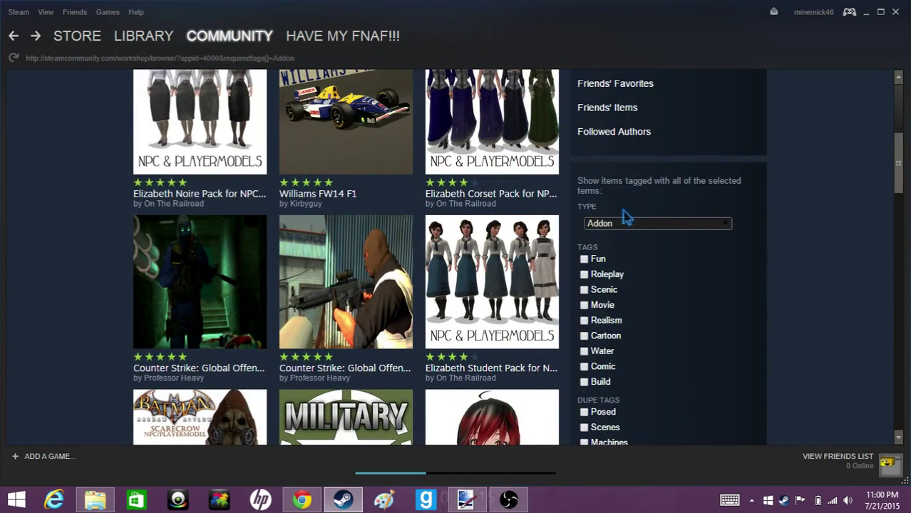
click(602, 223)
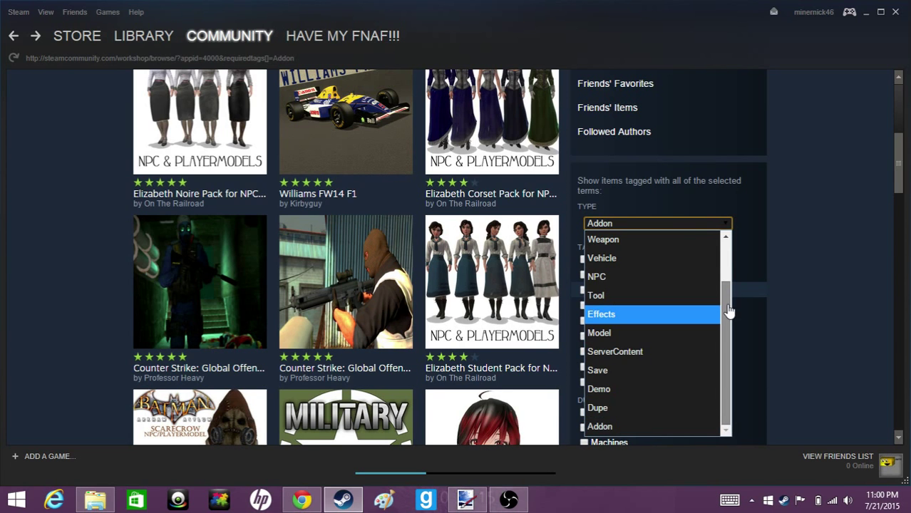
drag(725, 312, 725, 259)
click(632, 280)
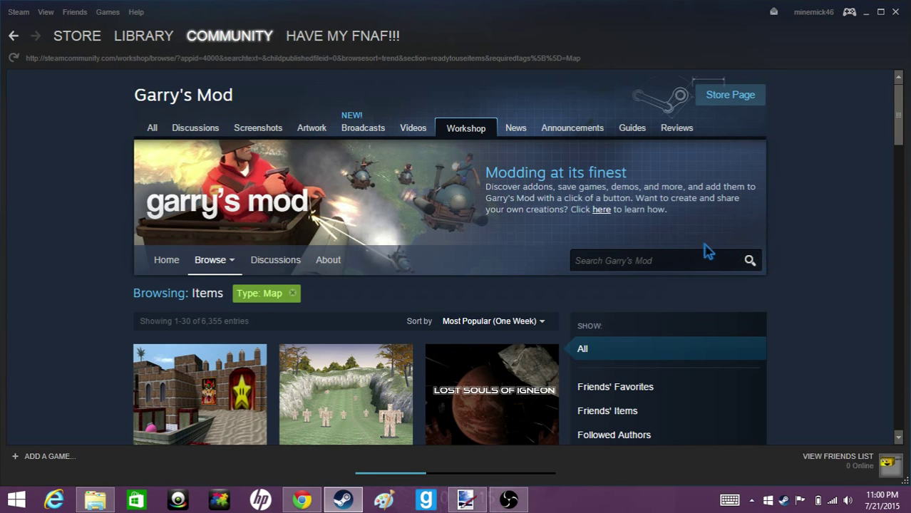
drag(897, 134, 896, 159)
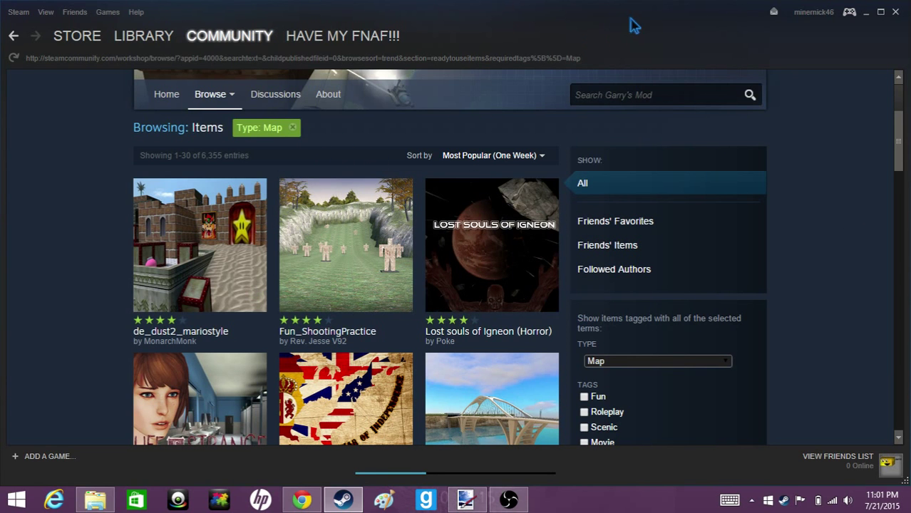
Minimize Steam and close the open "surviver mode" folder window.
click(865, 14)
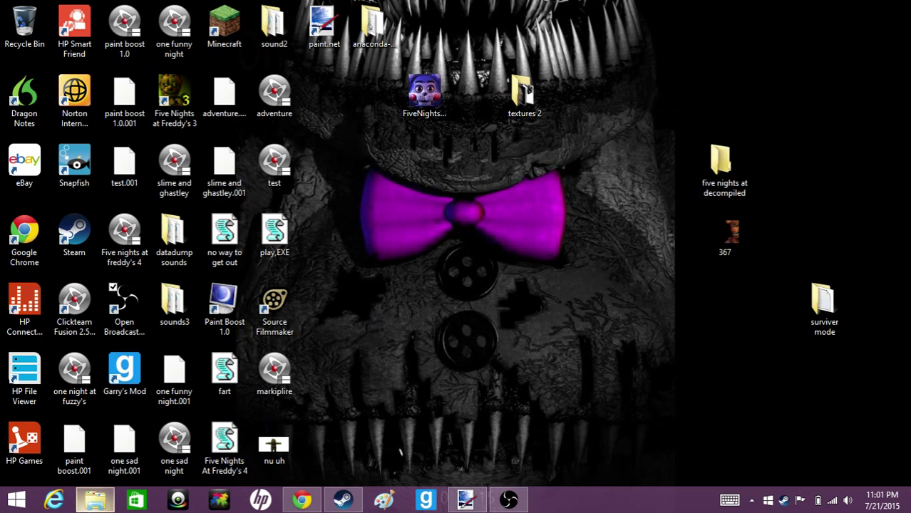
mouse_move(95, 499)
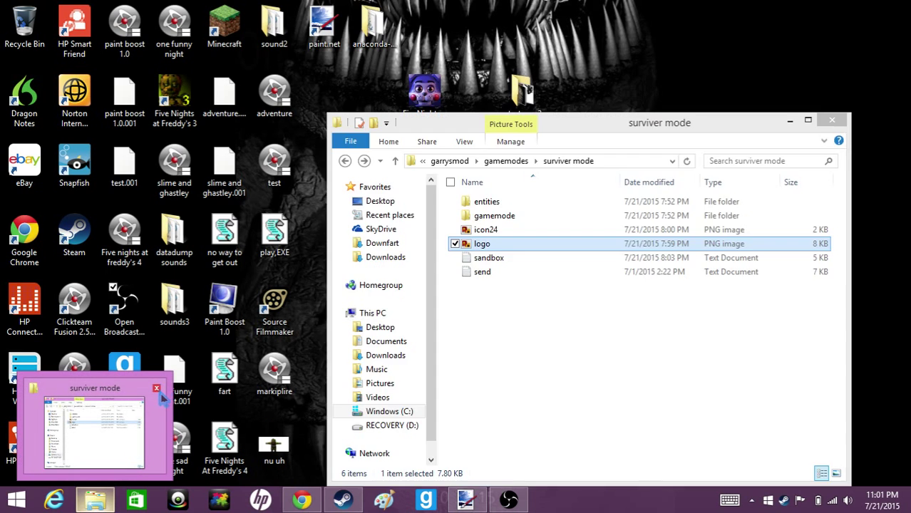
click(159, 392)
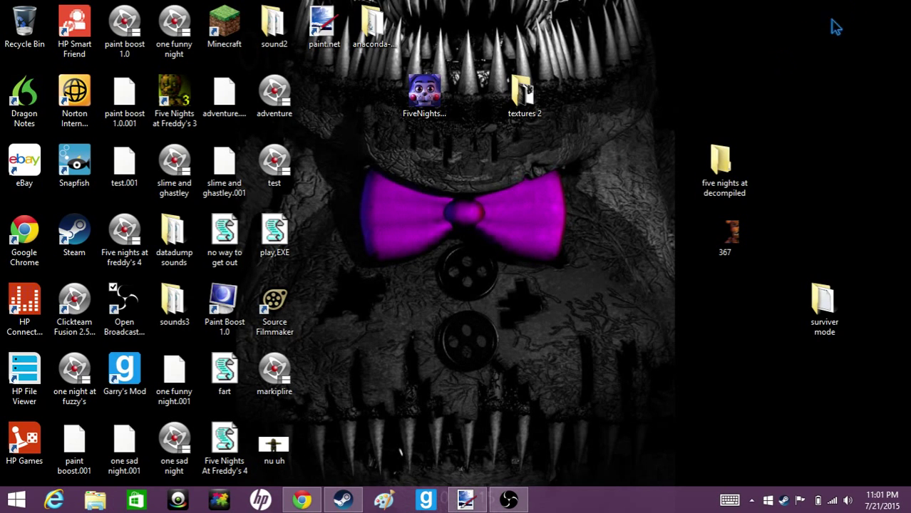
Search Windows for "file ex" and open File Explorer.
mouse_move(909, 21)
key(super+s)
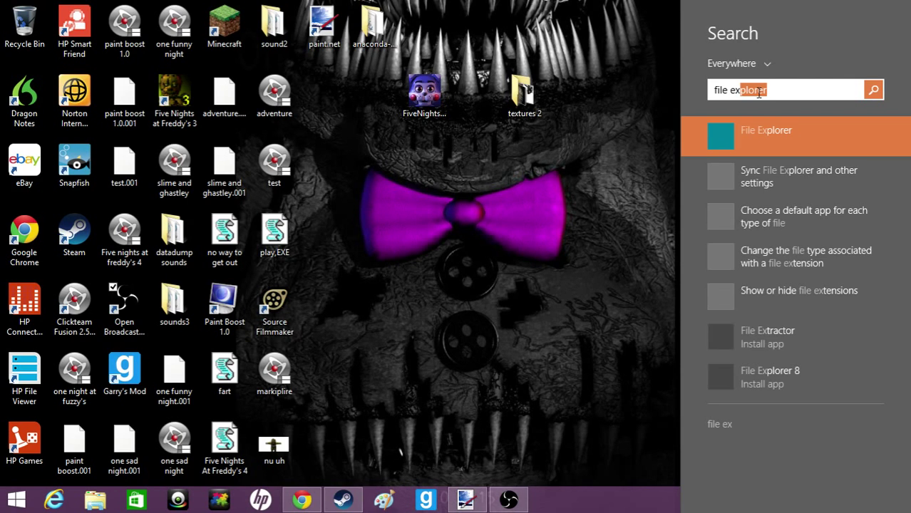
click(756, 130)
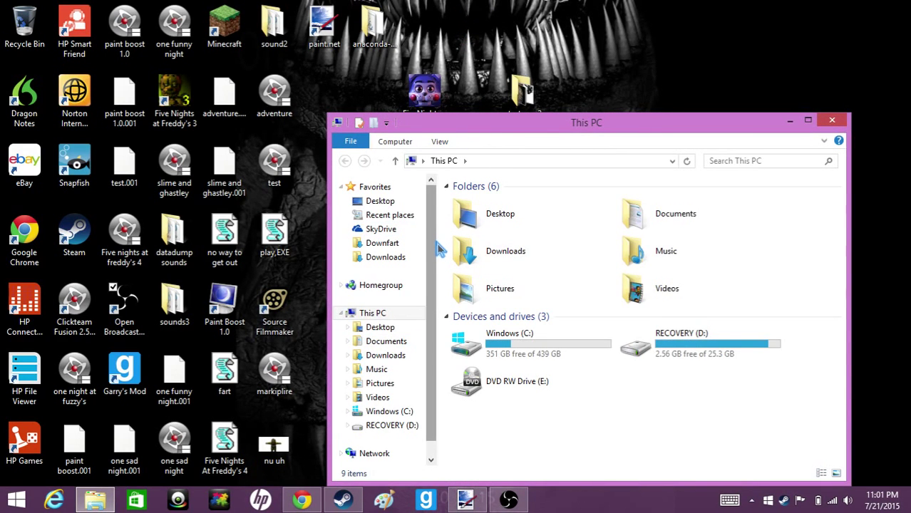
Open the Steam folder inside Program Files (x86) on the Windows (C:) drive.
drag(434, 232, 433, 296)
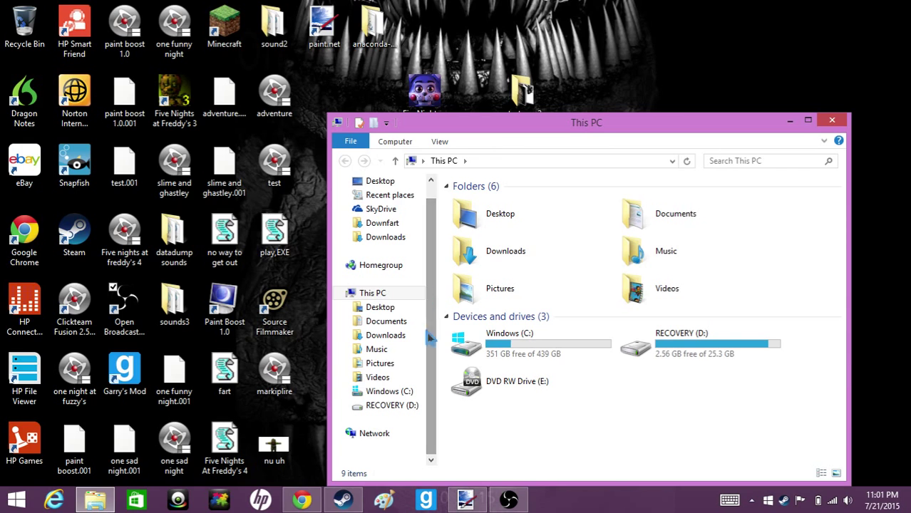
click(391, 392)
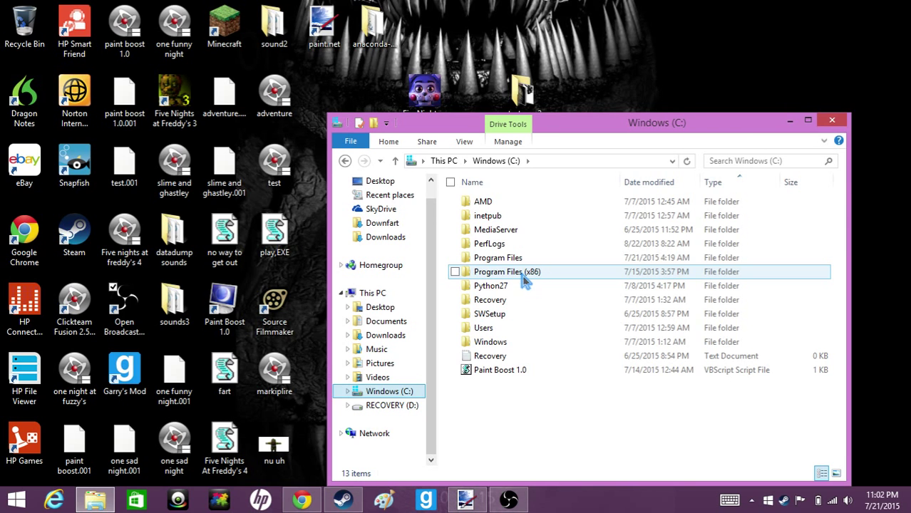
double_click(471, 280)
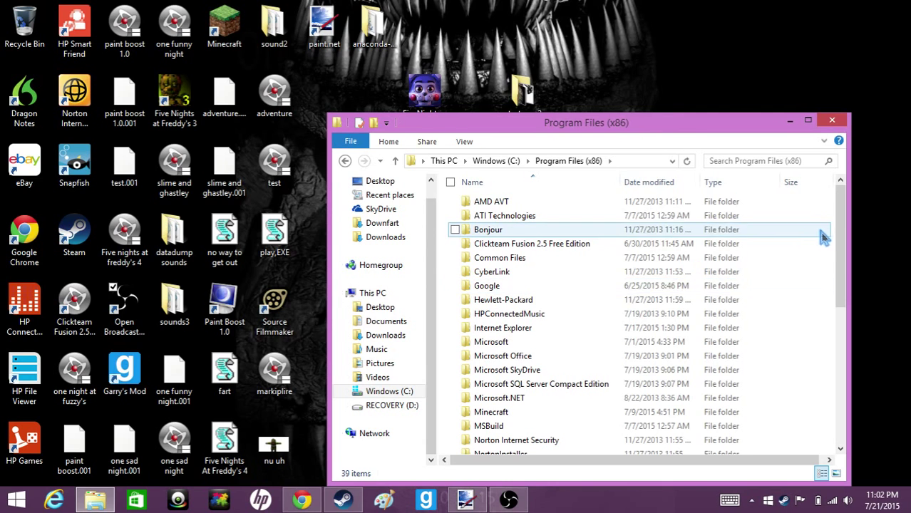
drag(841, 235, 840, 314)
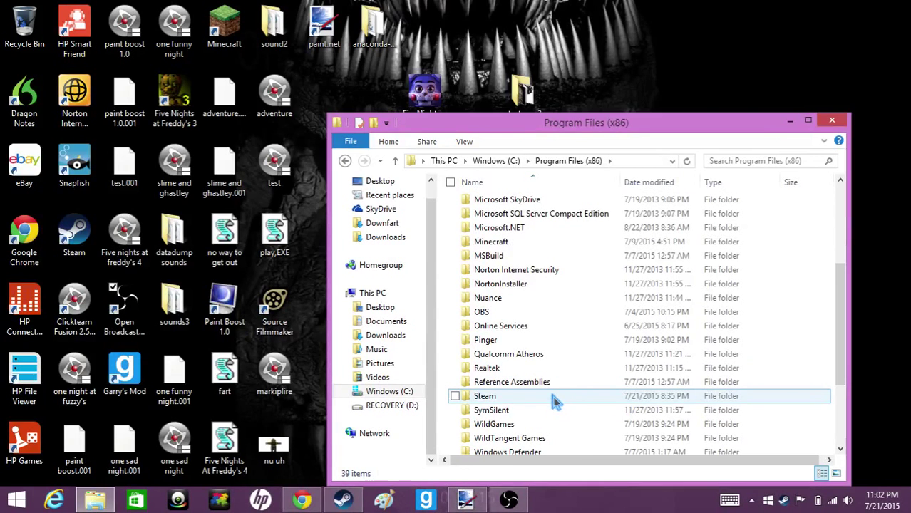
double_click(529, 398)
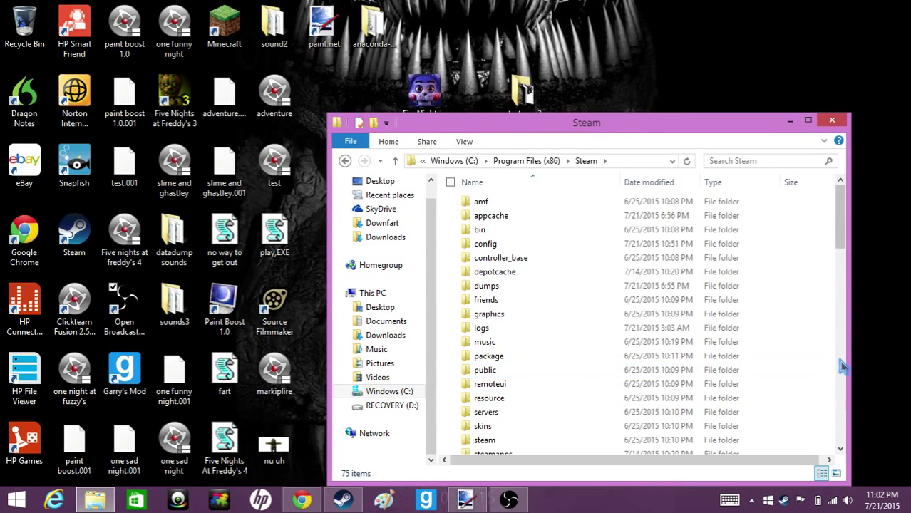
Open the steamapps folder, go back to the Steam folder and reopen steamapps.
drag(846, 223, 846, 243)
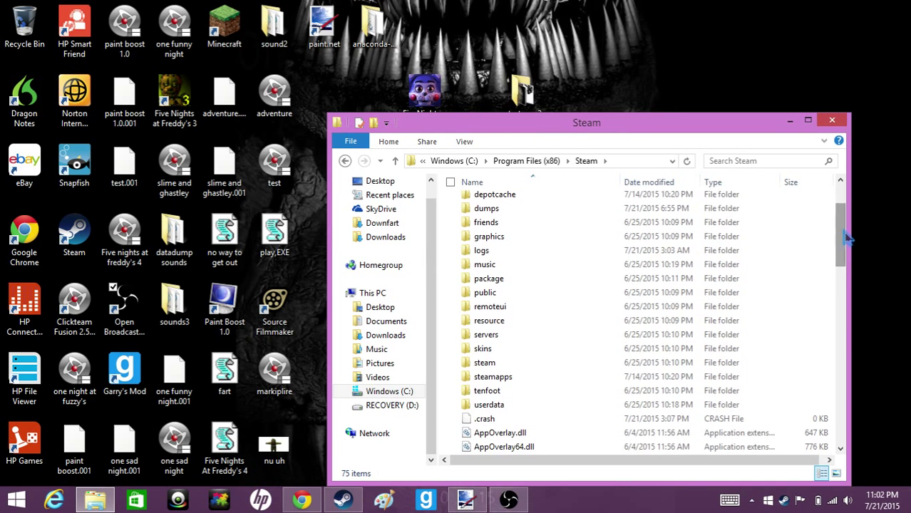
double_click(579, 386)
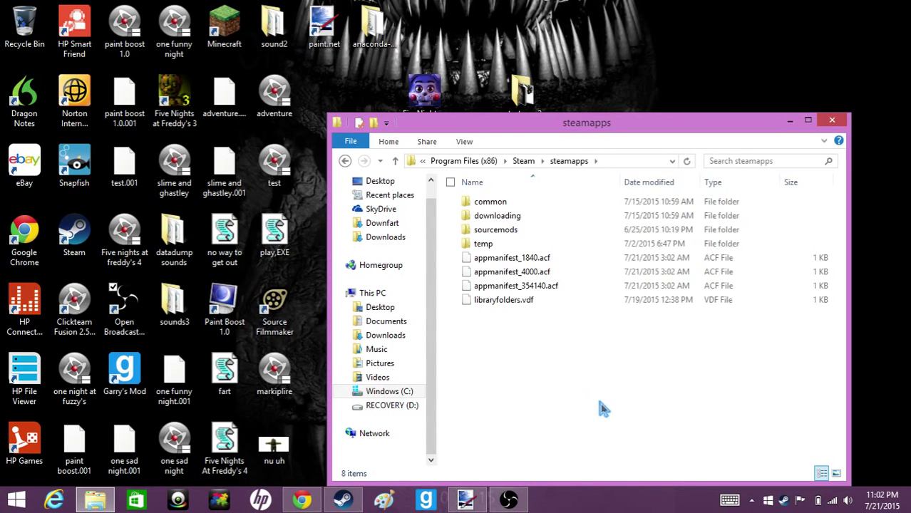
click(346, 161)
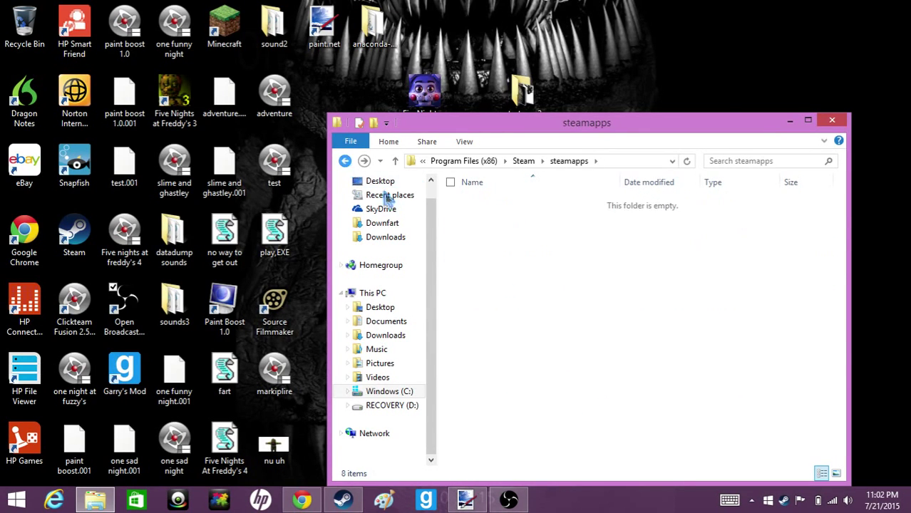
double_click(490, 449)
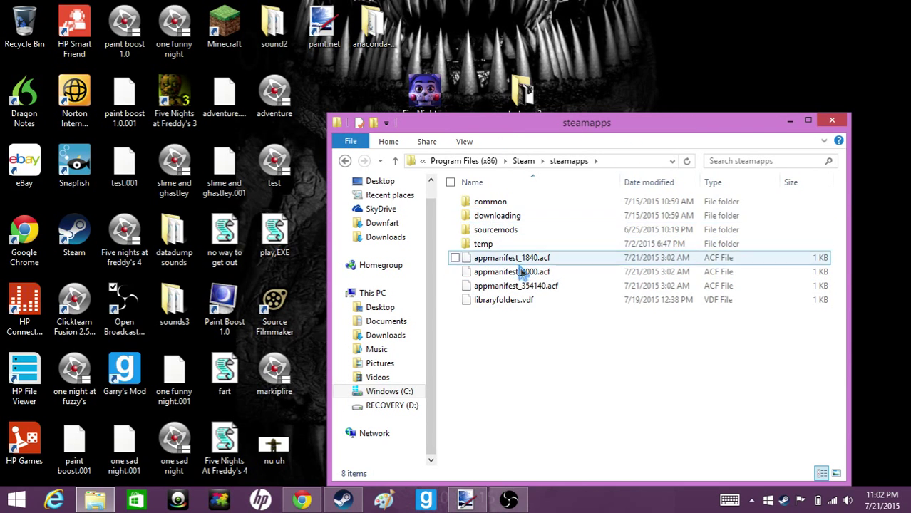
Open the gamemodes folder under common > GarrysMod > garrysmod.
double_click(454, 206)
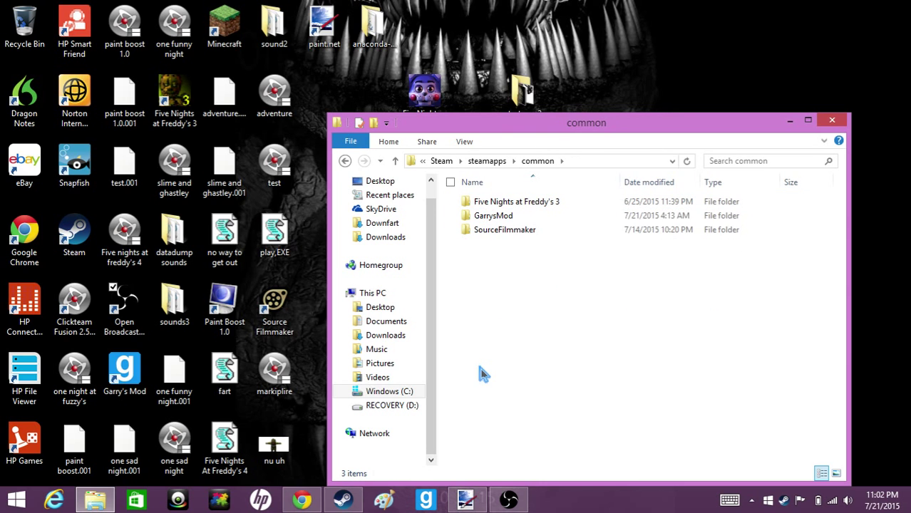
double_click(483, 216)
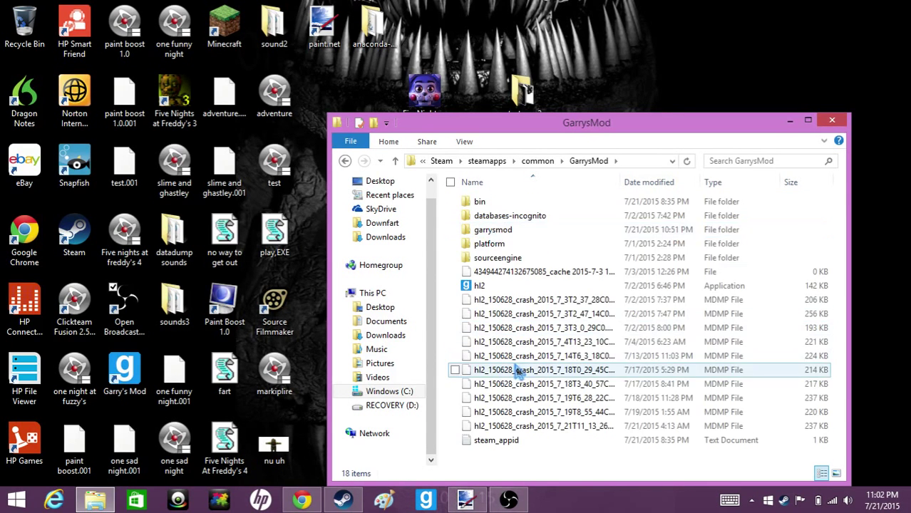
double_click(491, 232)
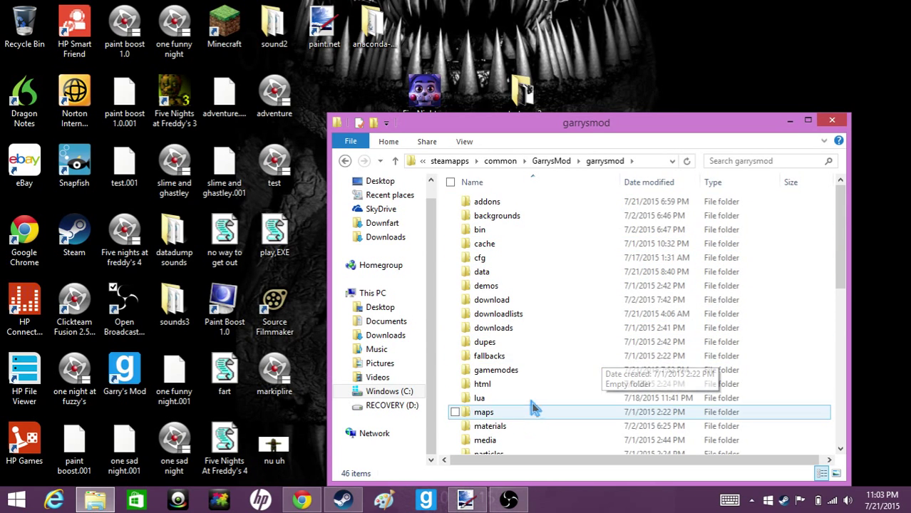
double_click(531, 371)
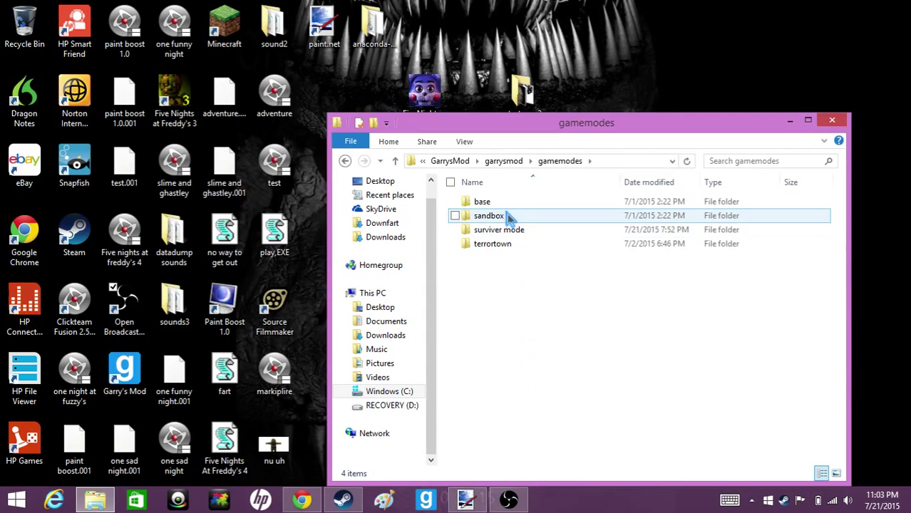
Open the sandbox gamemode folder, view its logo image and close the viewer.
double_click(517, 224)
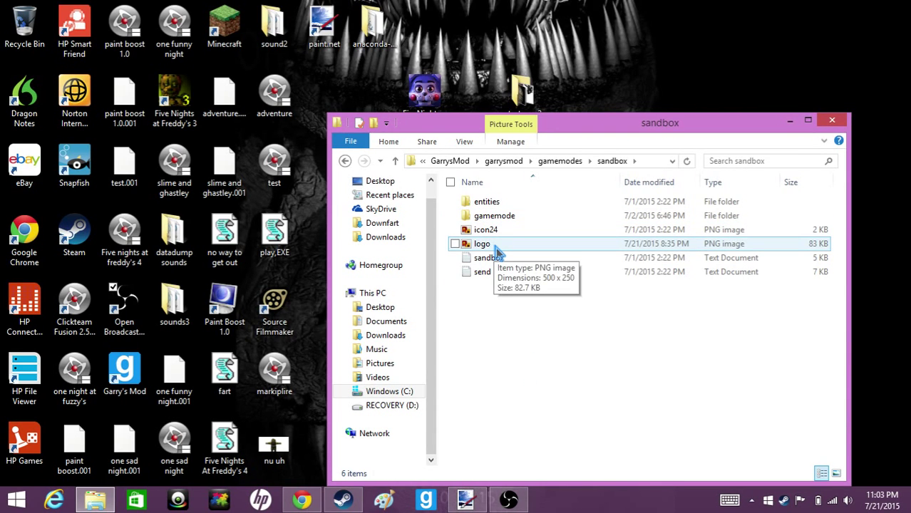
click(497, 251)
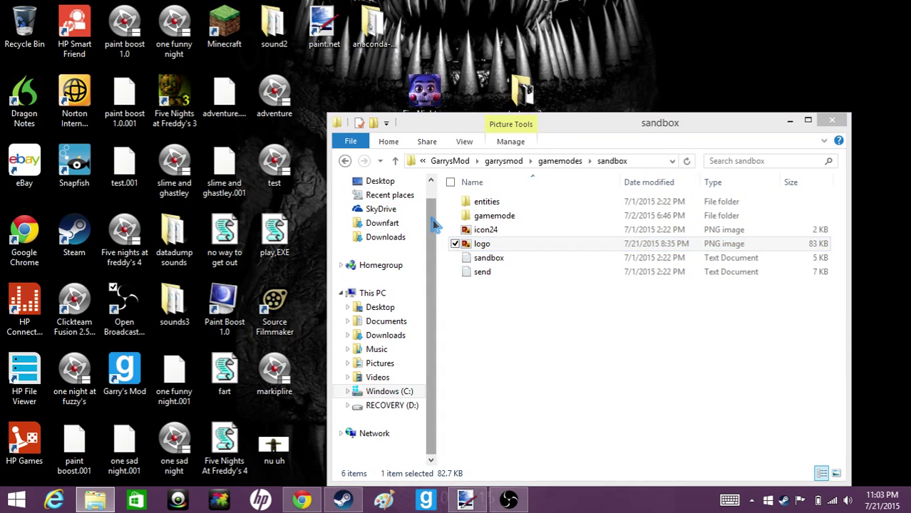
key(Return)
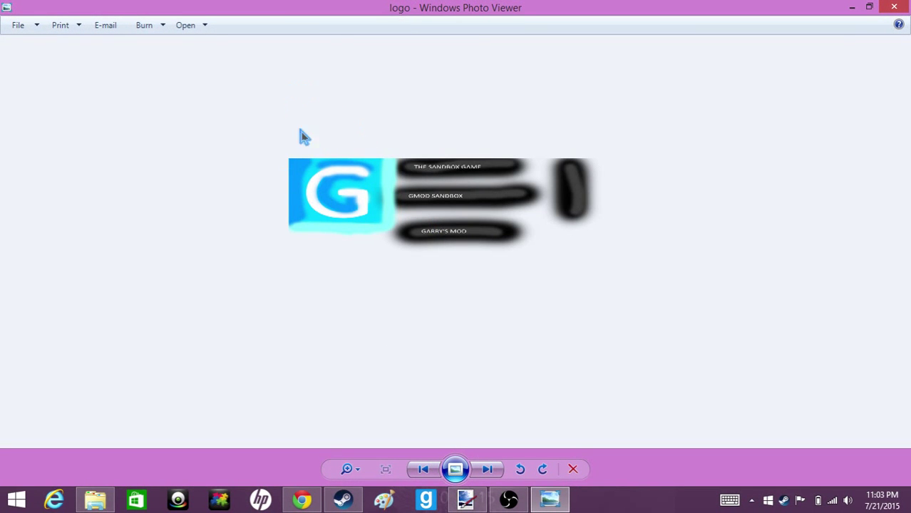
click(895, 7)
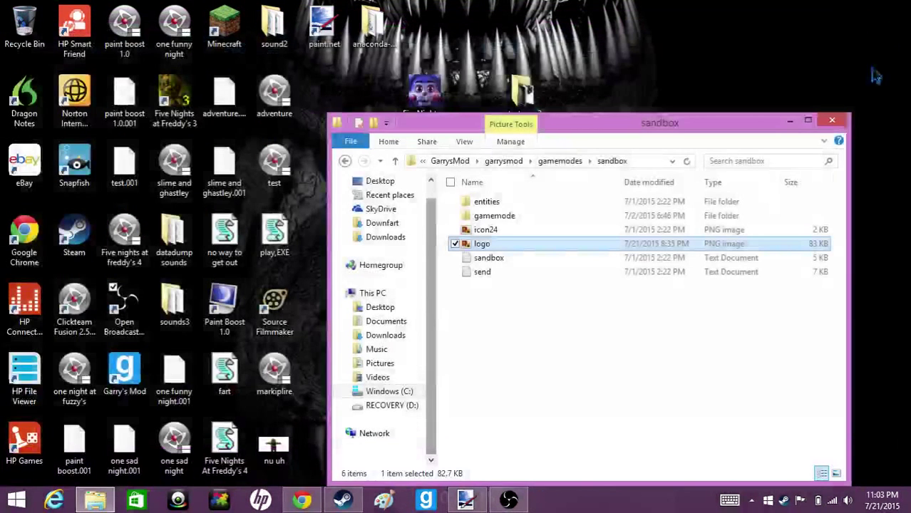
View the sandbox folder's icon24 image, close it and return to the gamemodes folder.
click(610, 232)
double_click(607, 230)
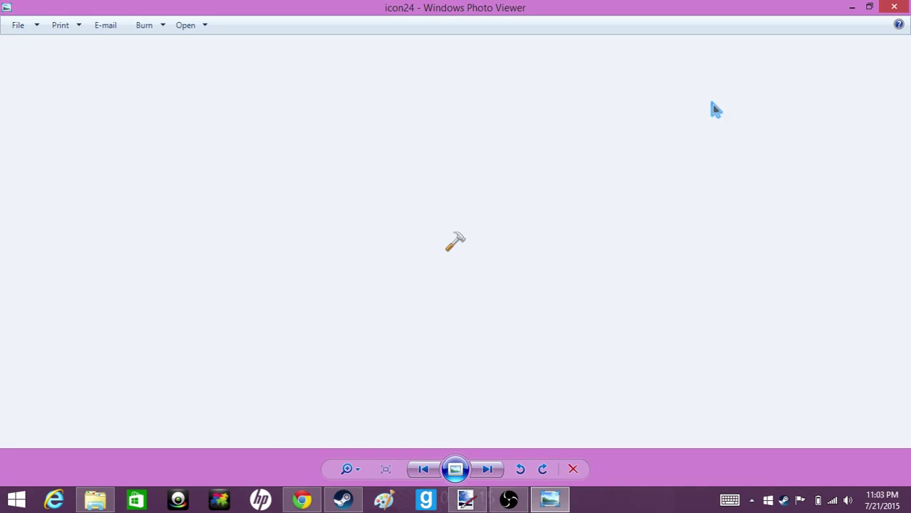
click(896, 7)
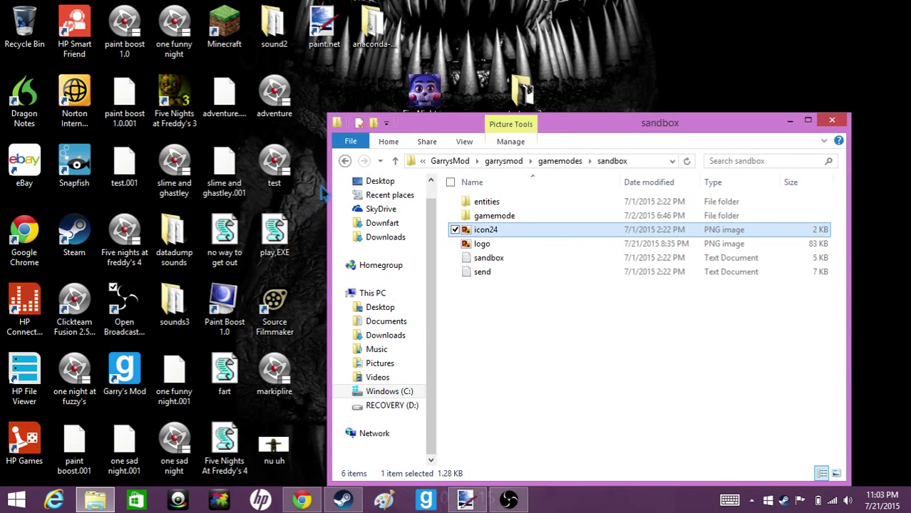
click(346, 161)
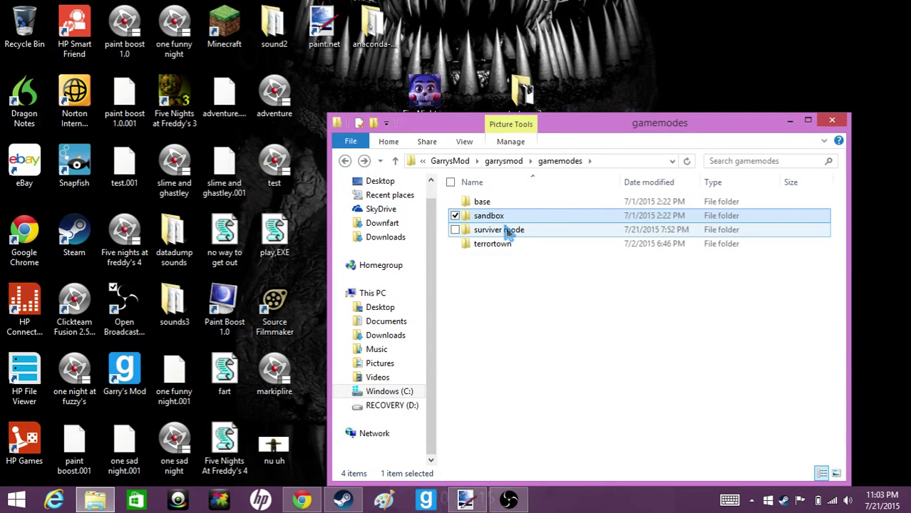
View the logo image in the terrortown folder, close it and go back up to the garrysmod folder.
mouse_move(507, 233)
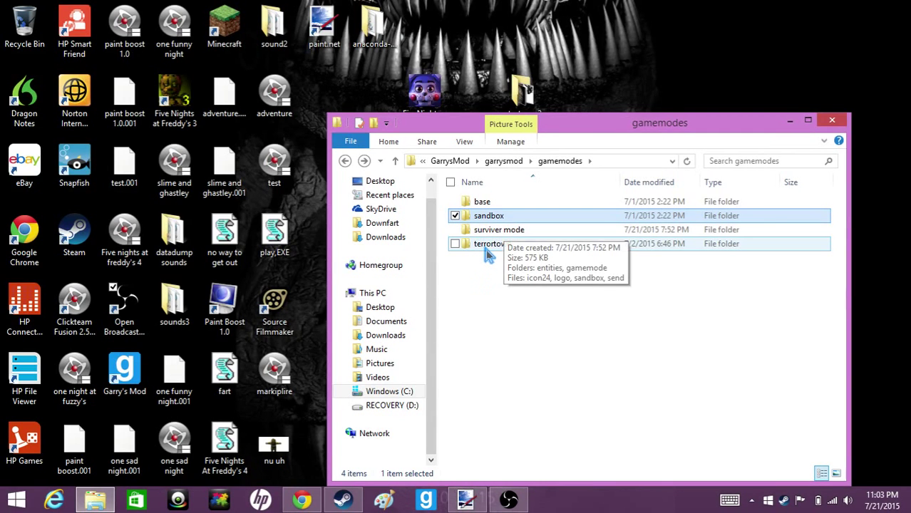
double_click(490, 246)
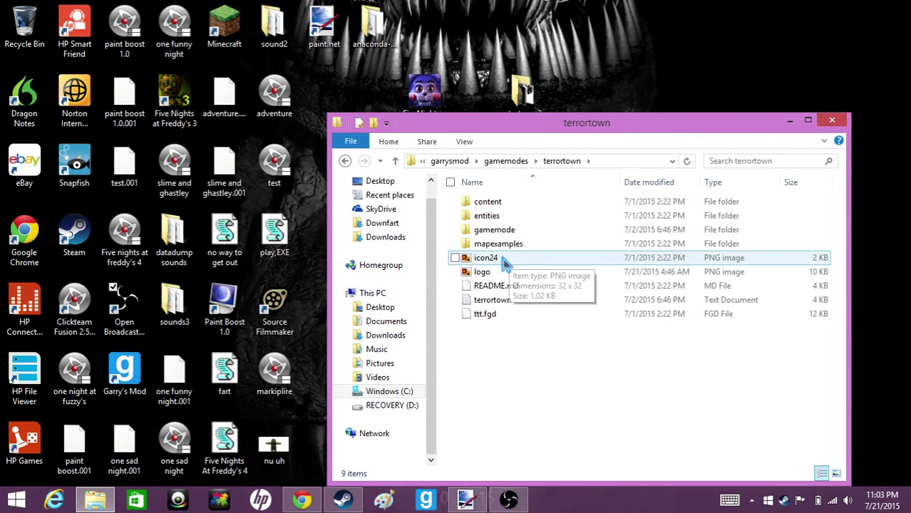
click(519, 275)
double_click(521, 277)
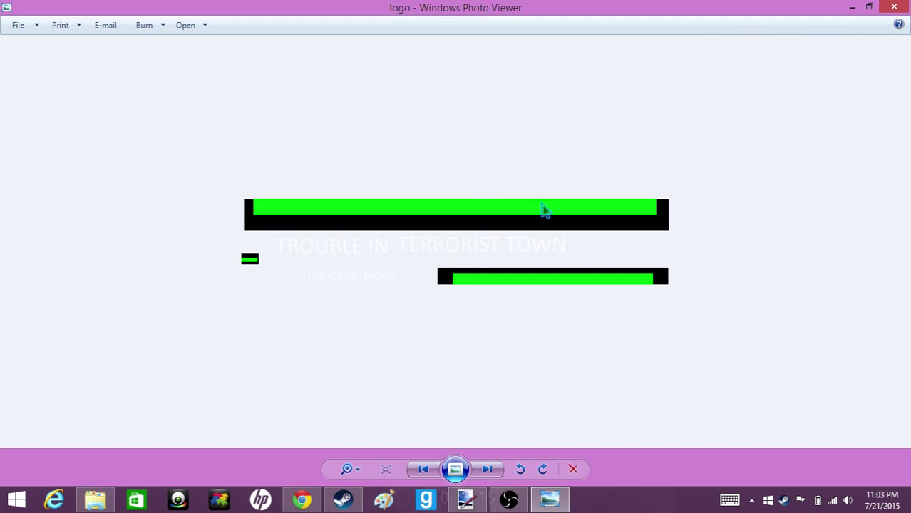
click(892, 7)
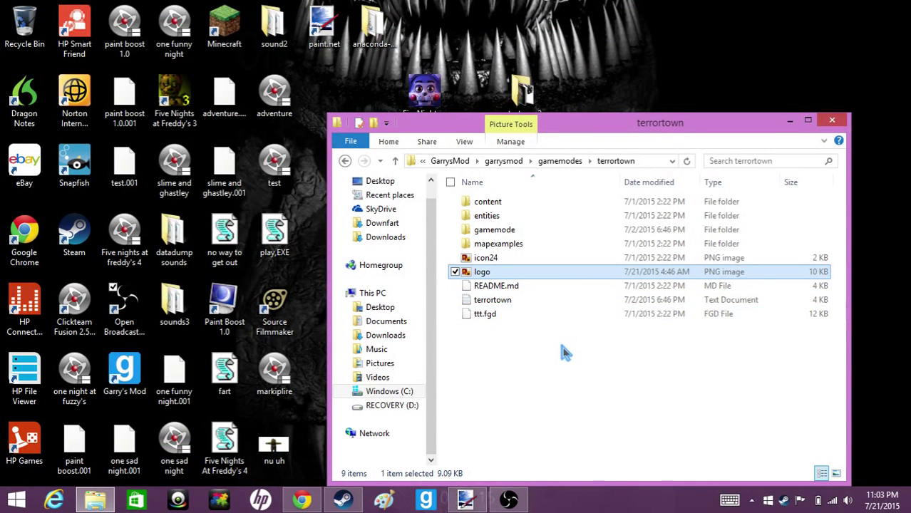
click(346, 162)
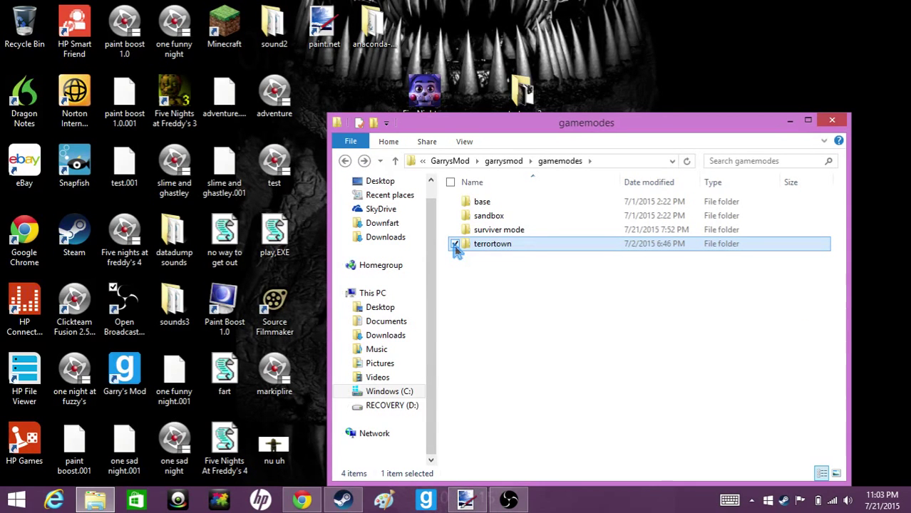
click(346, 162)
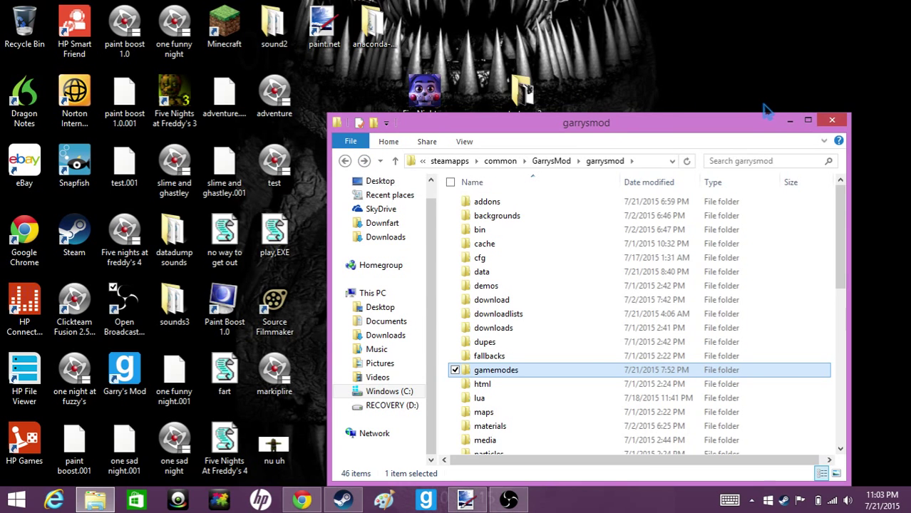
Minimize and restore the garrysmod folder window, and open materials > spawnicons > models.
click(790, 120)
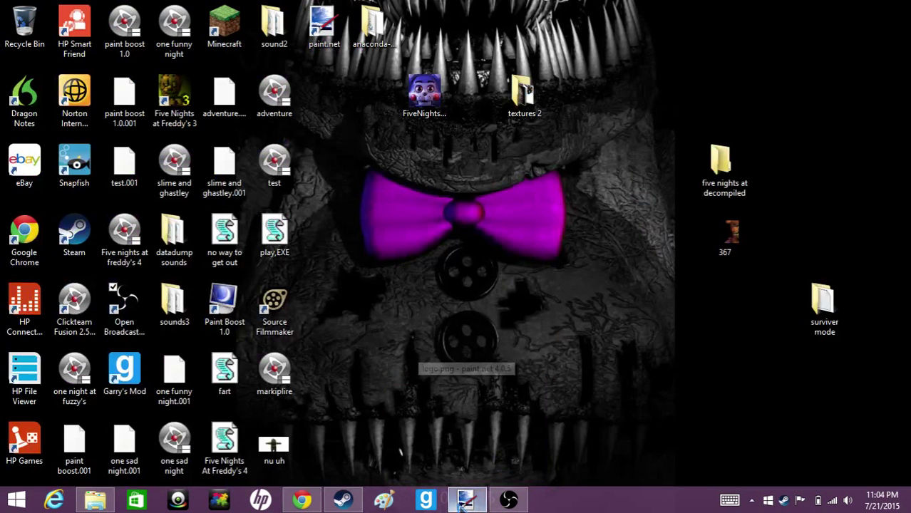
click(96, 504)
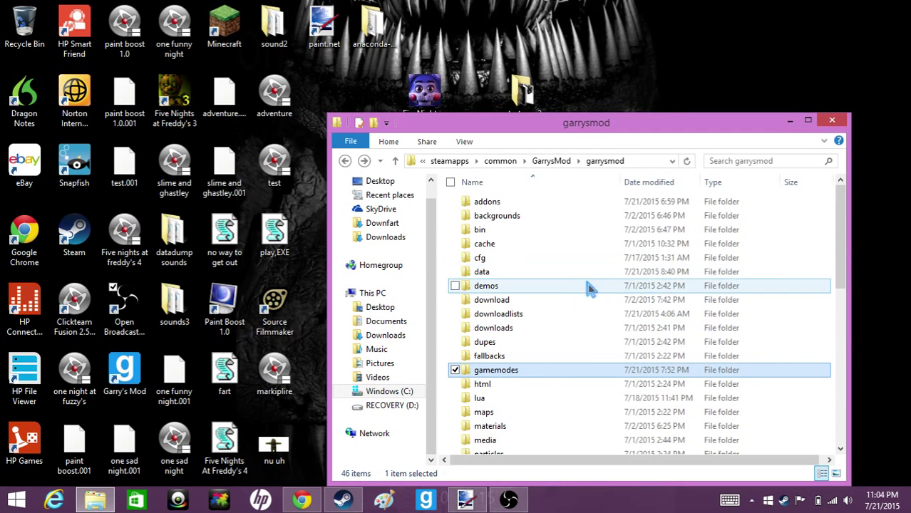
drag(840, 234, 840, 287)
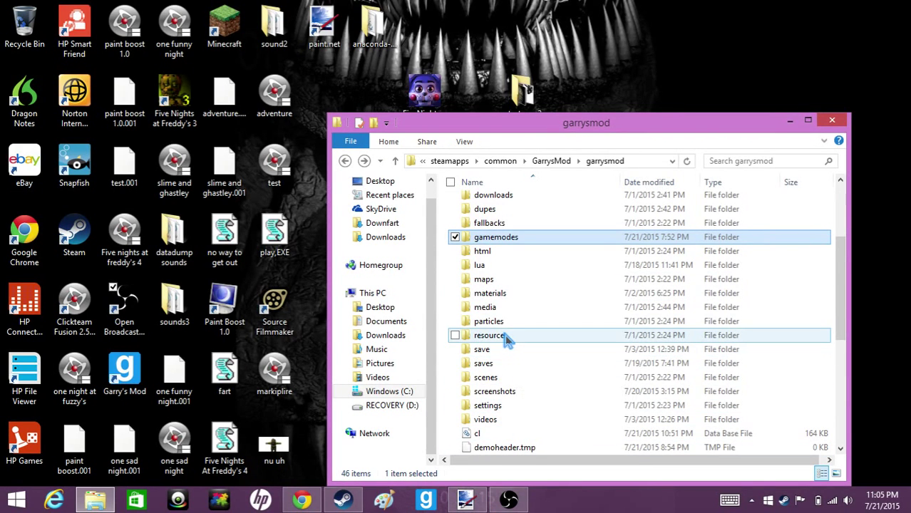
double_click(499, 293)
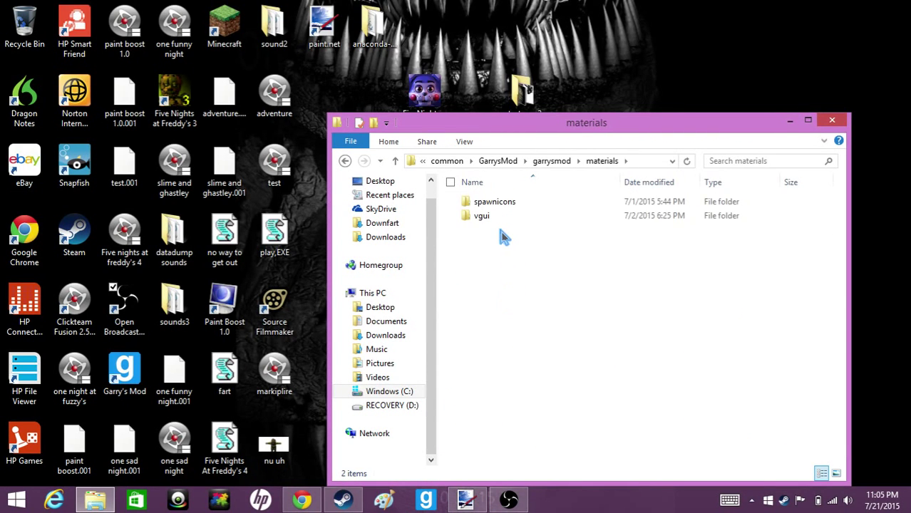
double_click(498, 207)
double_click(494, 205)
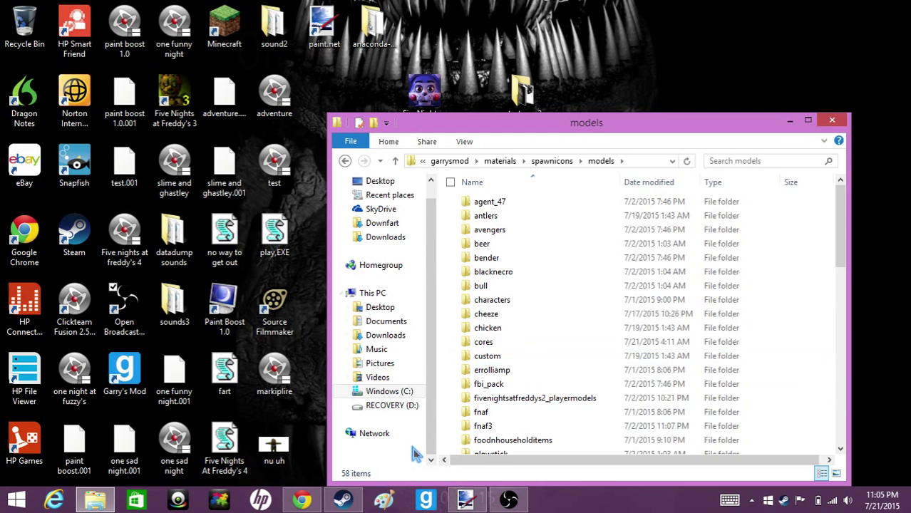
View the contents of the fnaf folder and return to the models folder.
click(528, 412)
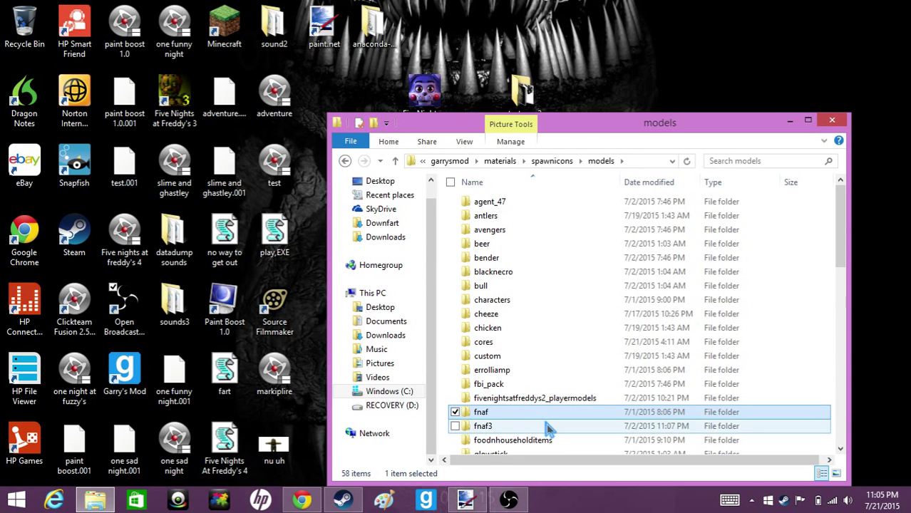
double_click(545, 419)
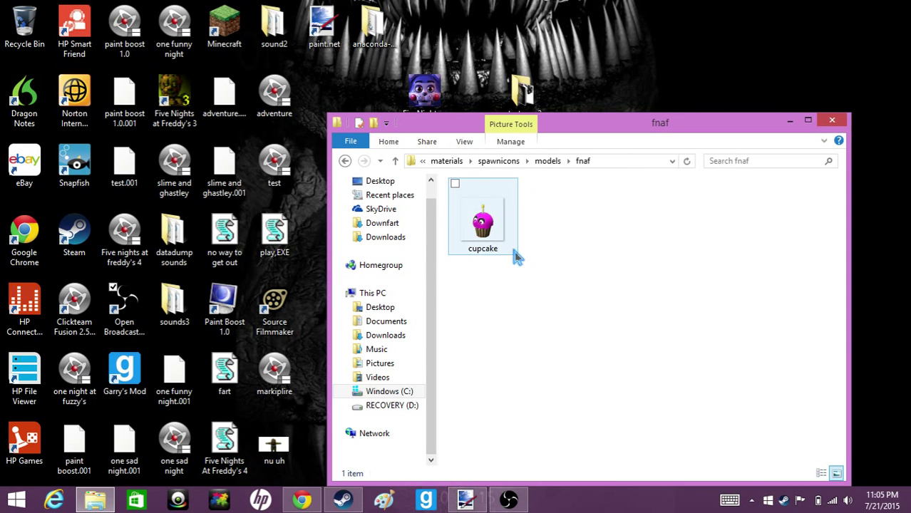
click(345, 161)
Open the fnaf3 folder and its freddypurple subfolder to show the spawn icons.
click(492, 427)
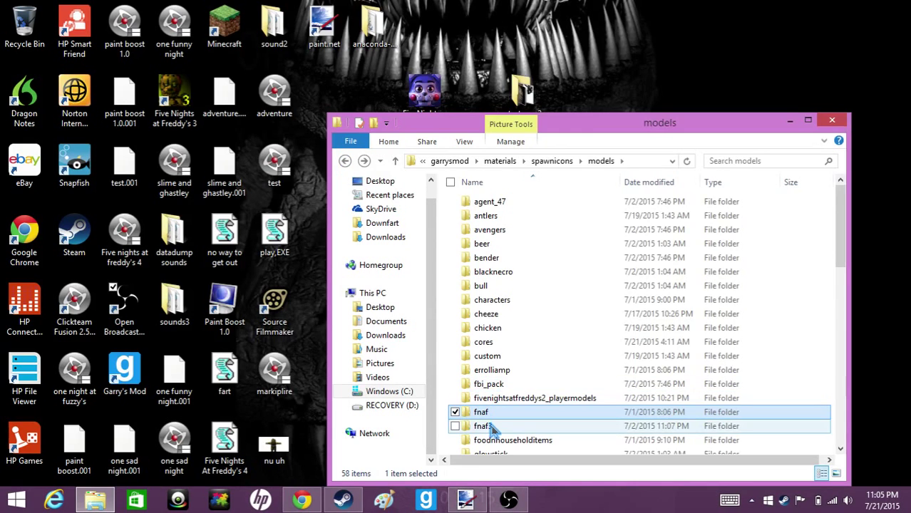
double_click(492, 427)
double_click(482, 205)
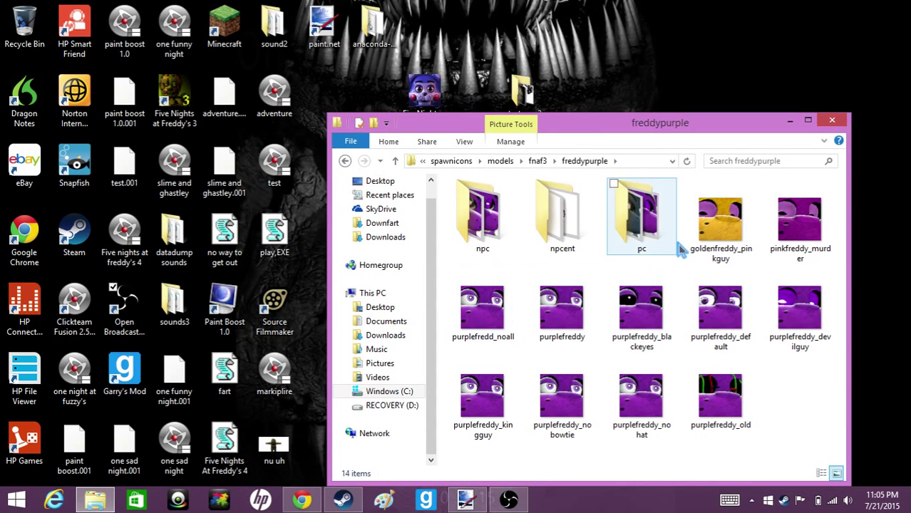
Maximize the freddypurple folder window and open the purplefreddy_old image in paint.net.
click(719, 393)
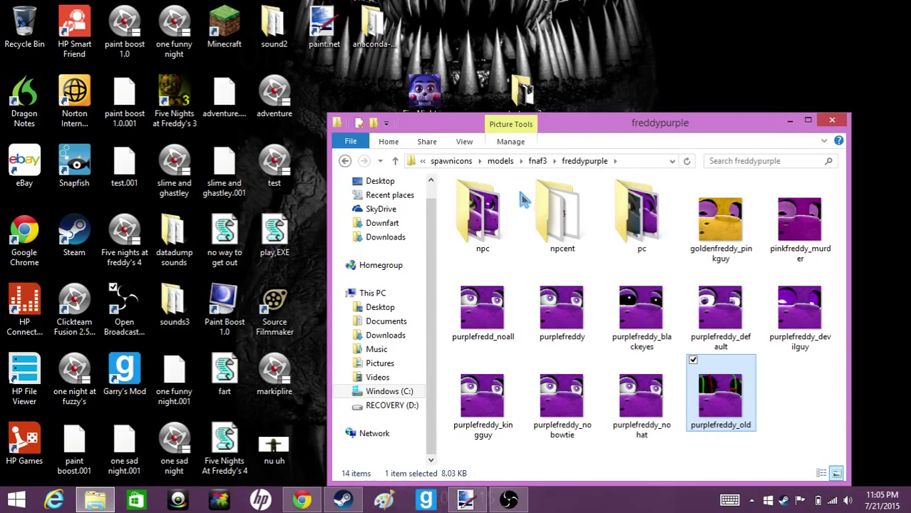
click(395, 142)
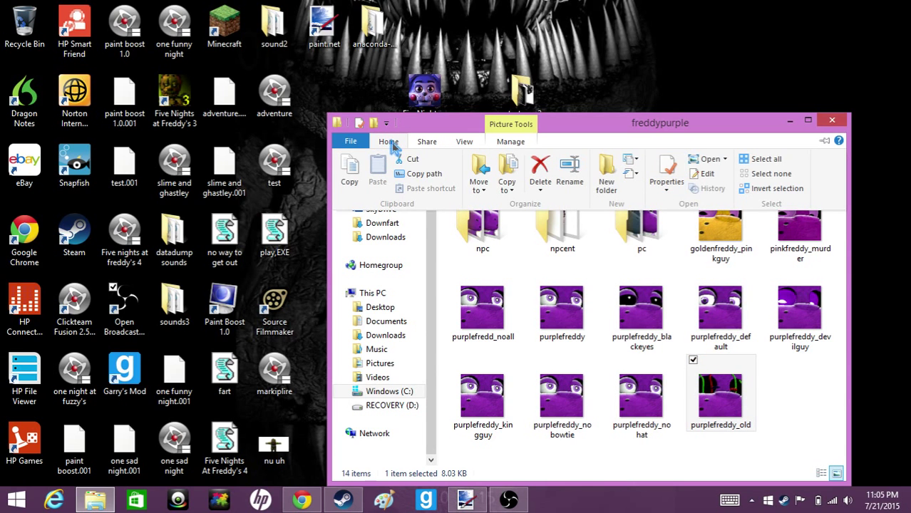
click(809, 122)
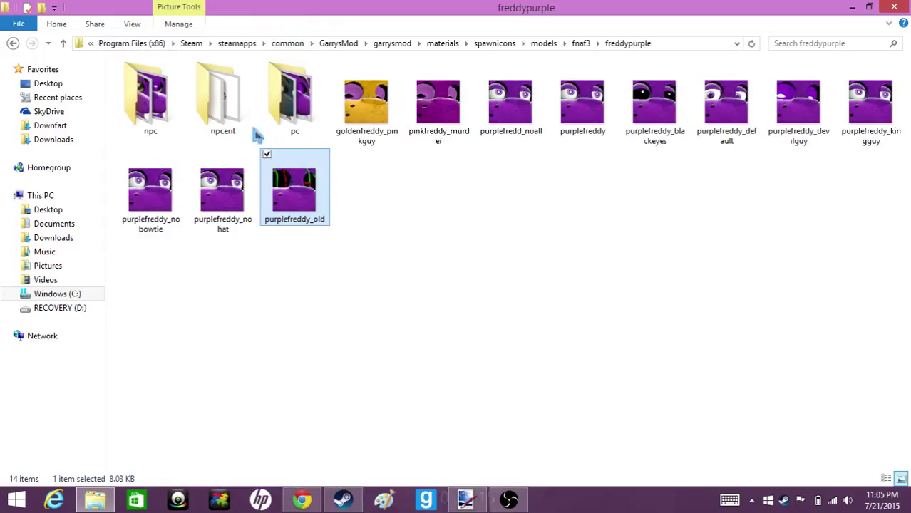
click(56, 25)
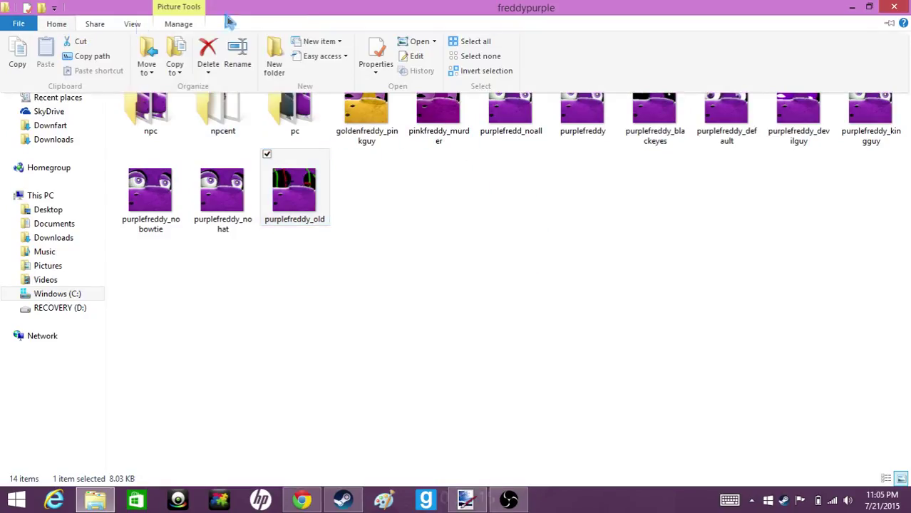
click(434, 43)
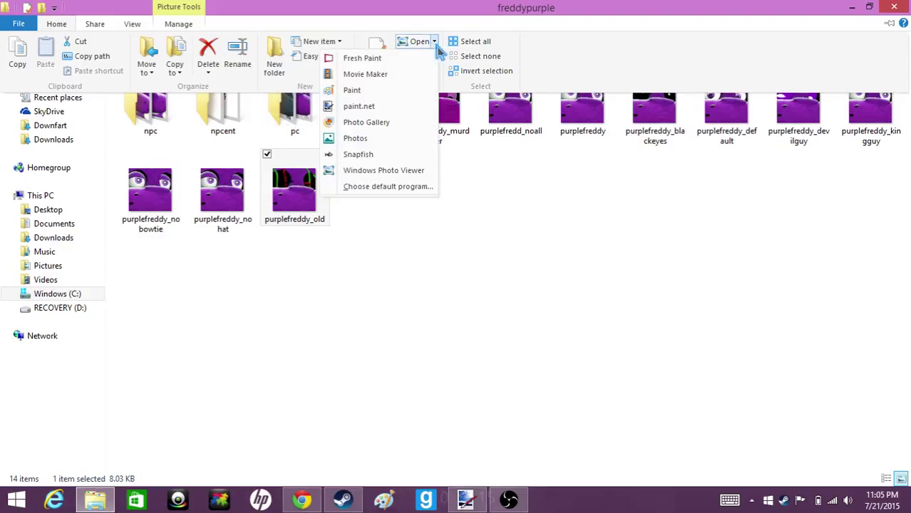
click(349, 107)
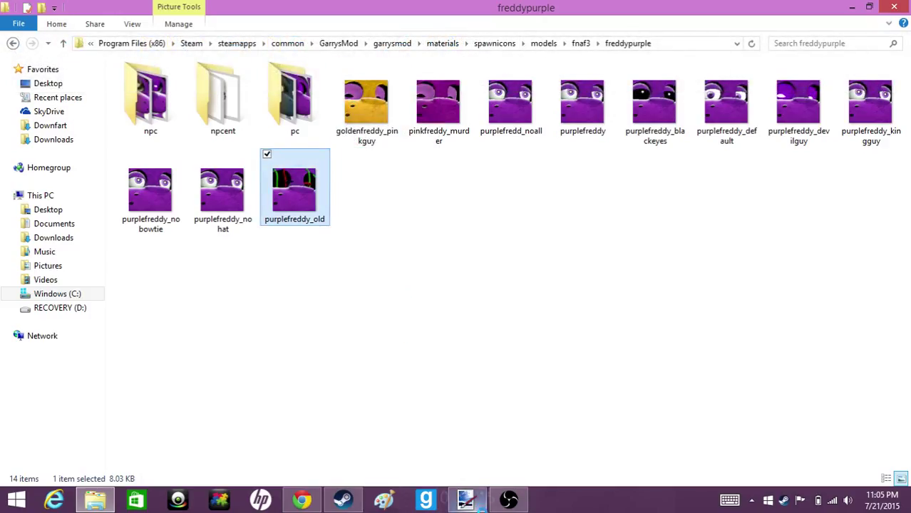
click(512, 408)
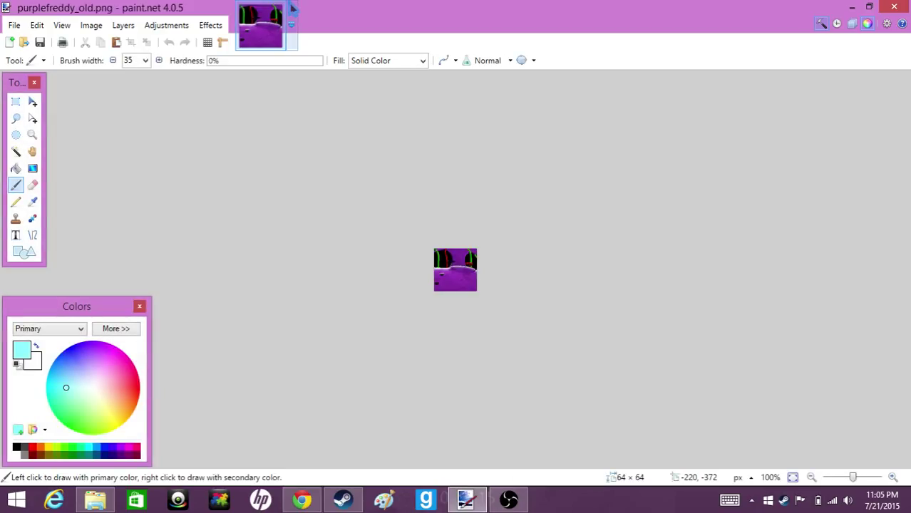
Paint a small dot in each black eye with a very pale pink primary color and a brush width of 4.
click(92, 389)
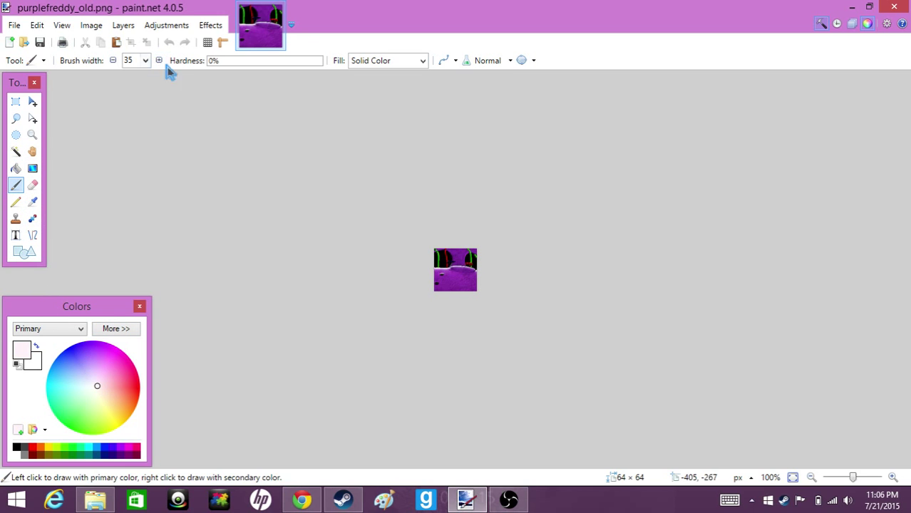
click(145, 60)
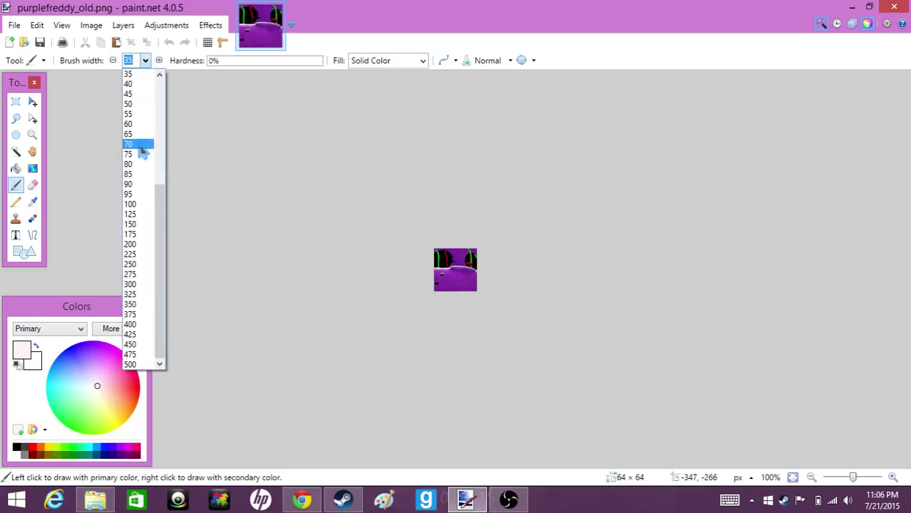
click(132, 74)
click(146, 60)
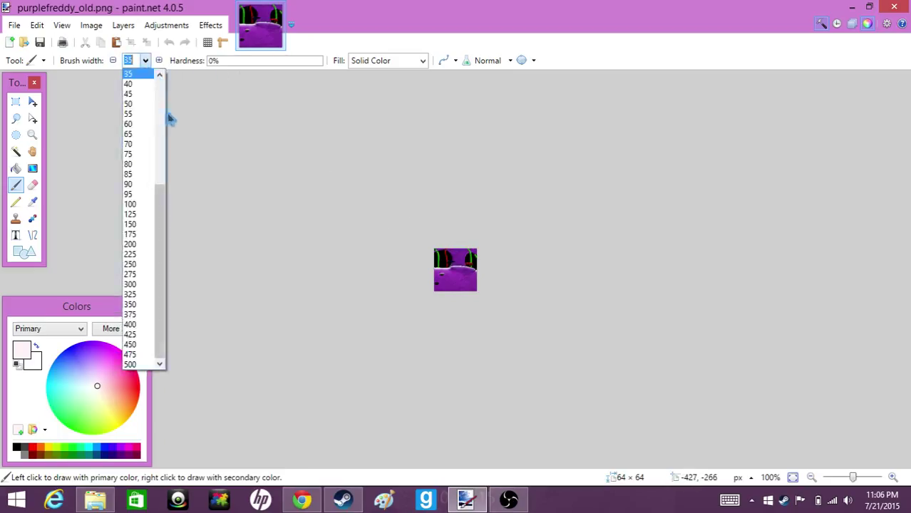
drag(169, 207, 164, 132)
click(129, 122)
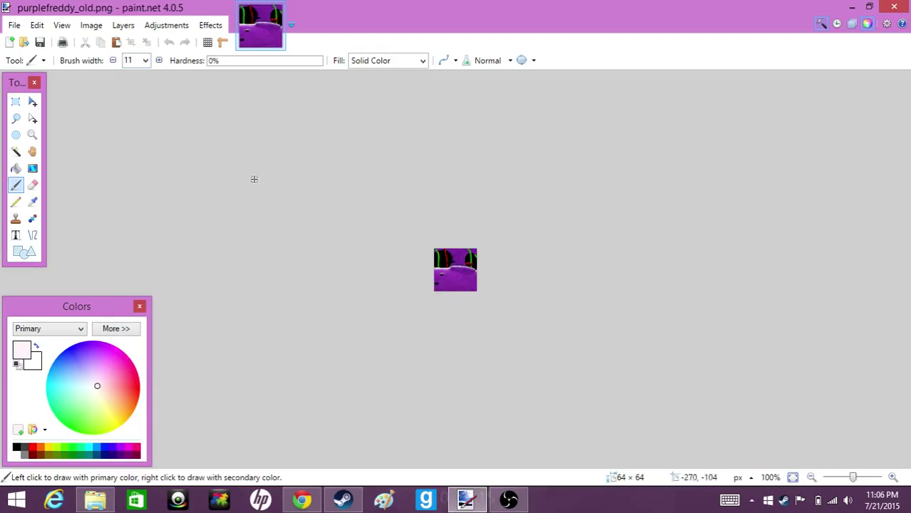
click(147, 61)
click(145, 61)
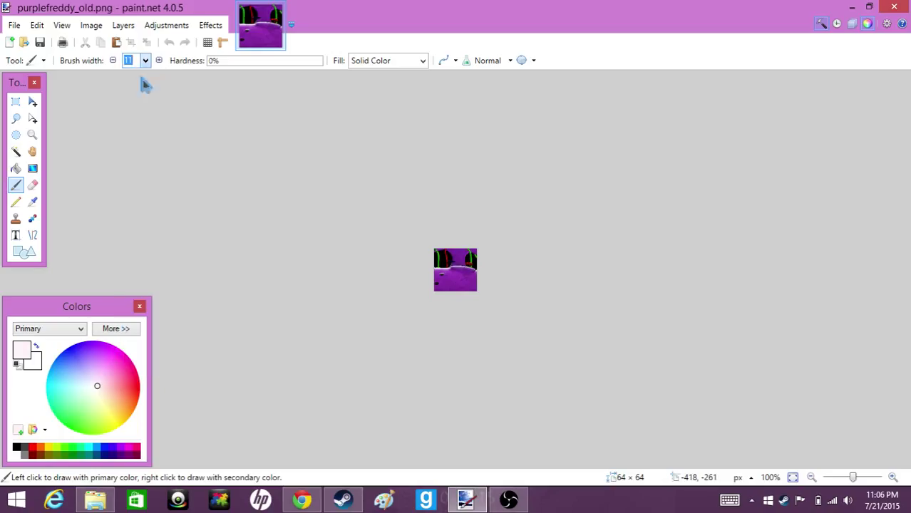
click(145, 61)
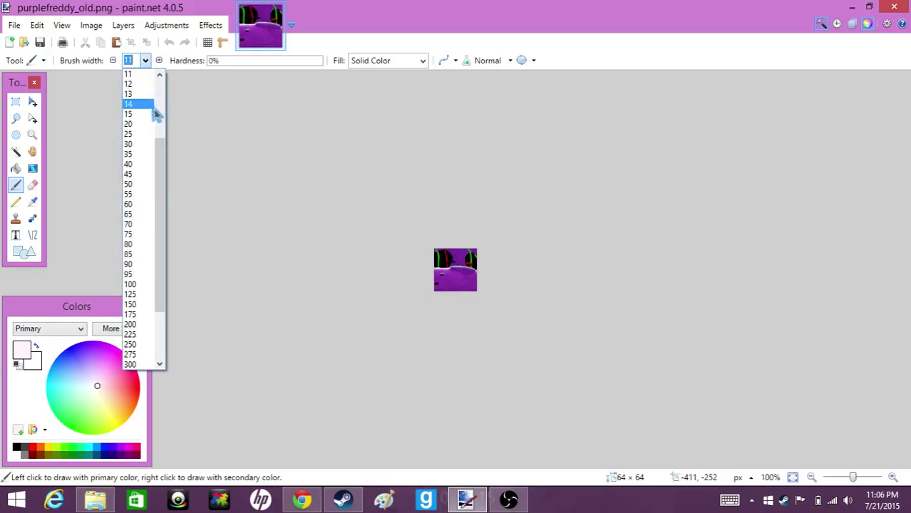
scroll(163, 139, up, 3)
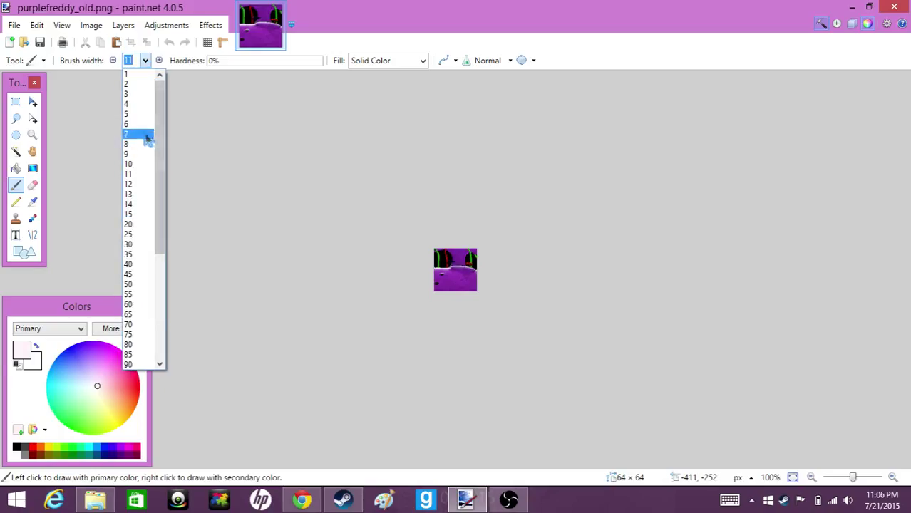
click(143, 104)
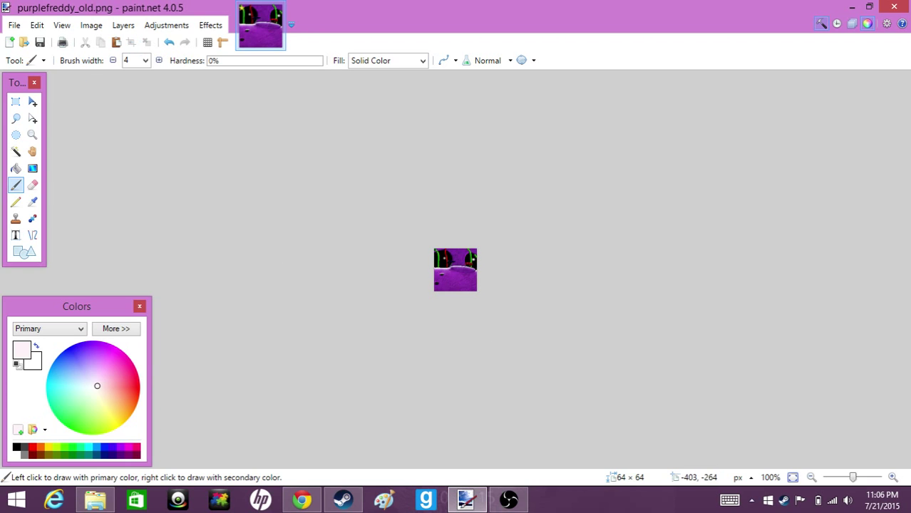
Save purplefreddy_old.png with auto-detected bit depth and close the image editor.
click(18, 27)
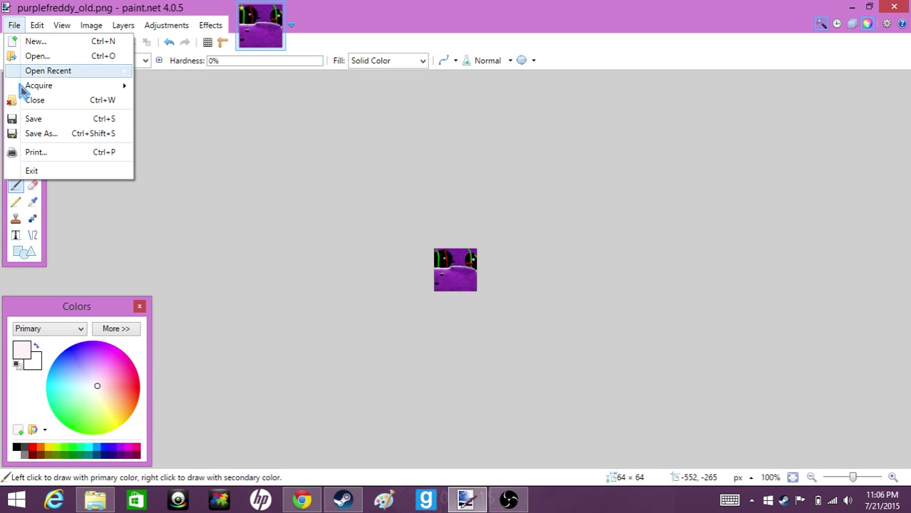
click(33, 122)
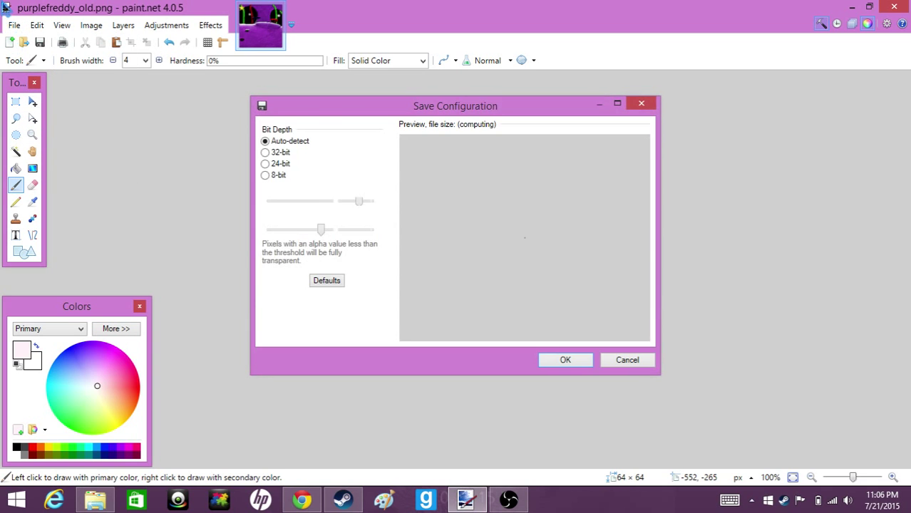
click(565, 360)
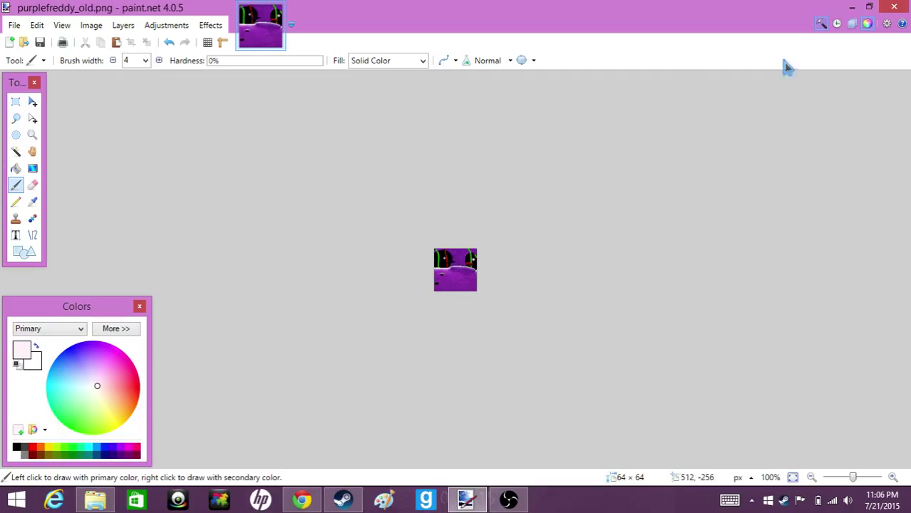
click(898, 10)
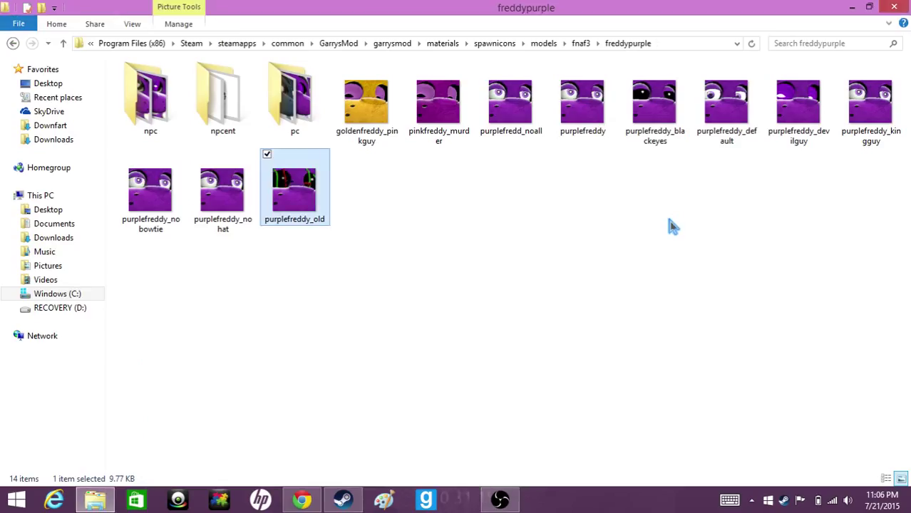
Minimize the freddypurple folder and Open Broadcaster Software windows, and launch Garry's Mod.
click(467, 499)
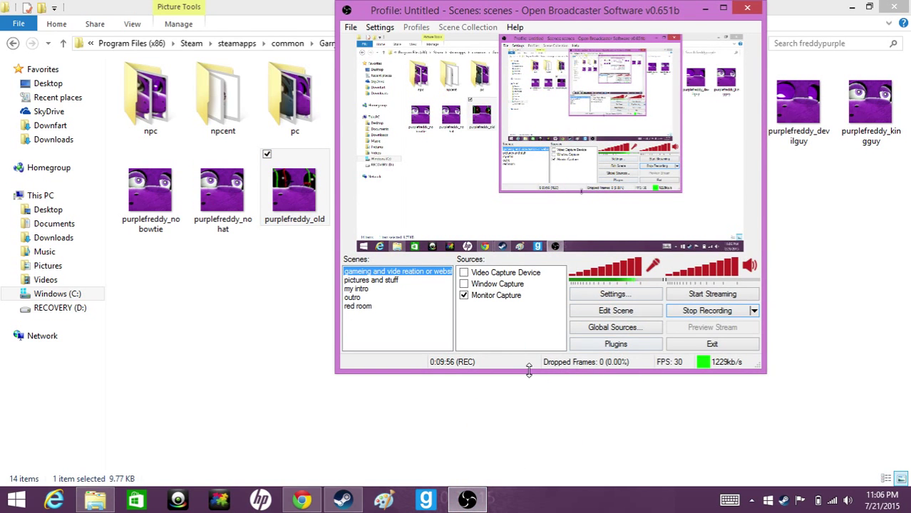
click(534, 401)
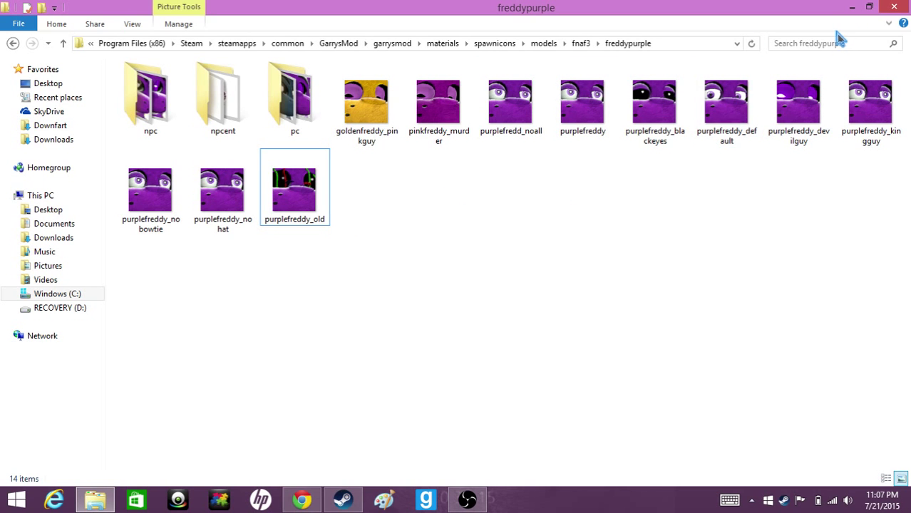
click(854, 7)
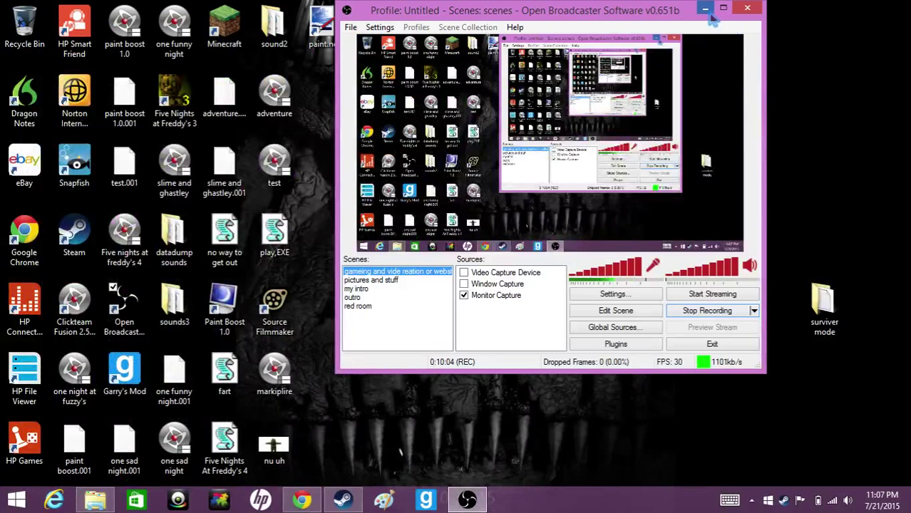
click(707, 10)
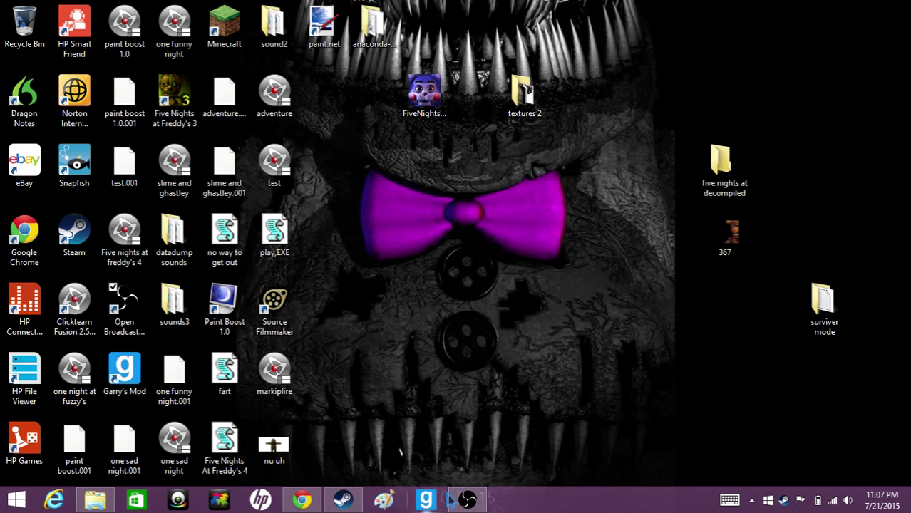
mouse_move(484, 505)
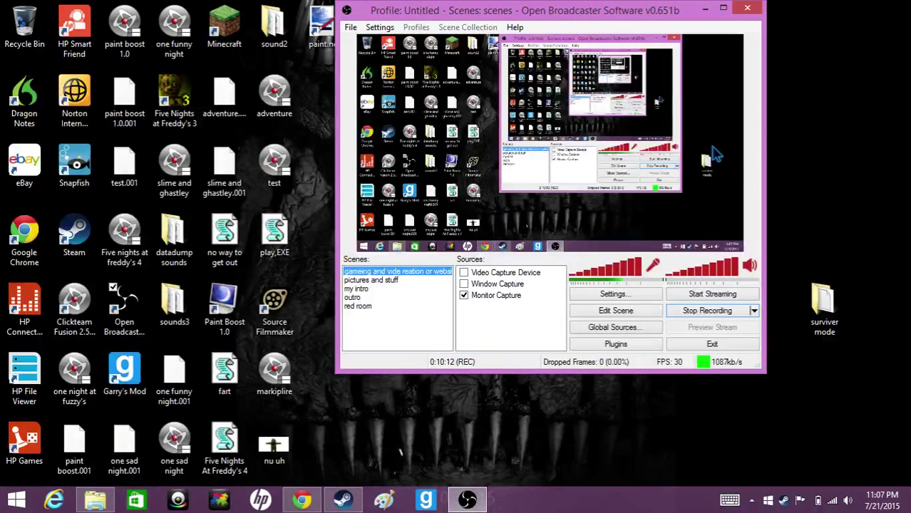
click(427, 500)
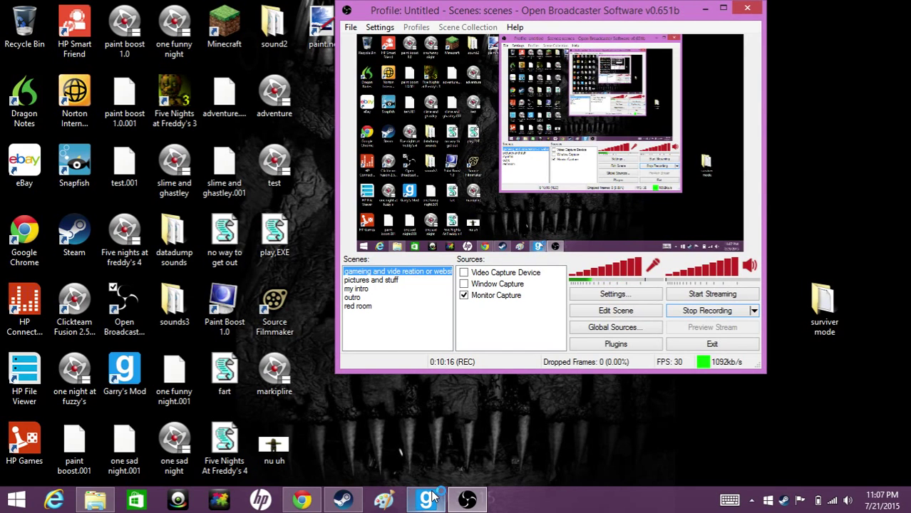